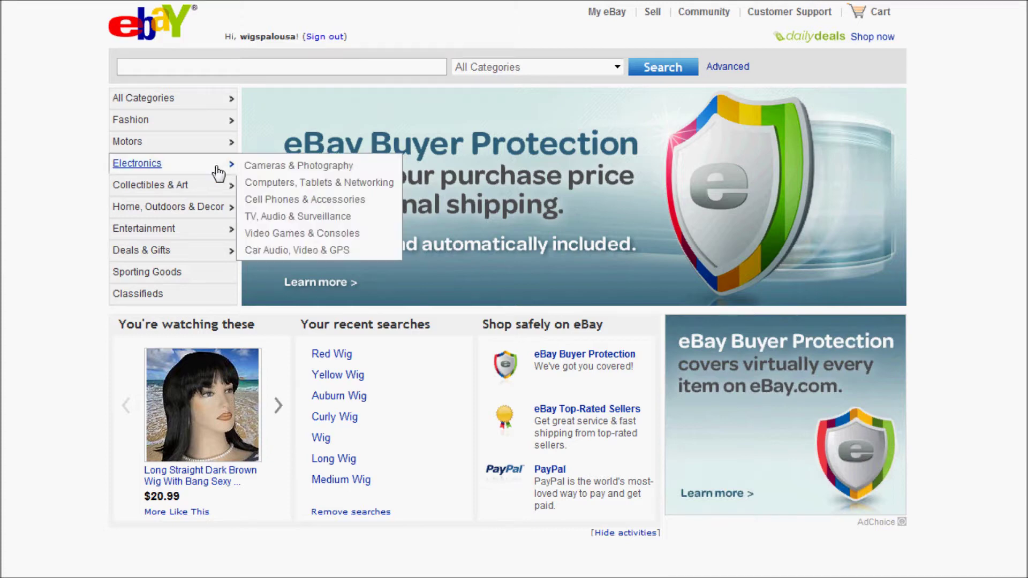
# Go from the eBay homepage to the My eBay Selling Manager Summary page
pyautogui.moveTo(610, 18)
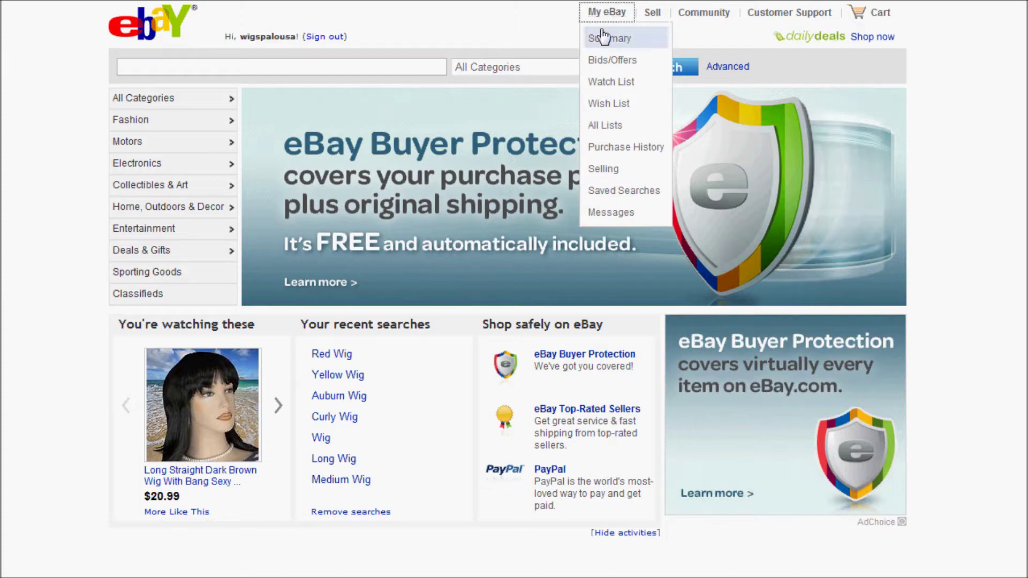
pyautogui.click(604, 17)
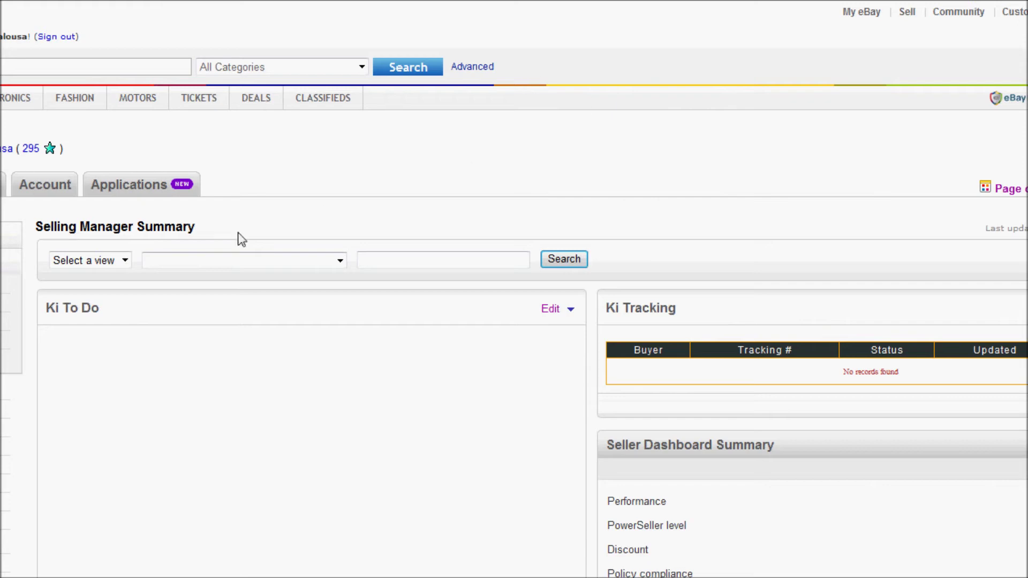
# Go to Manage applications, scroll the Apps Center list to Ki Feedback and start its free trial
pyautogui.moveTo(149, 190)
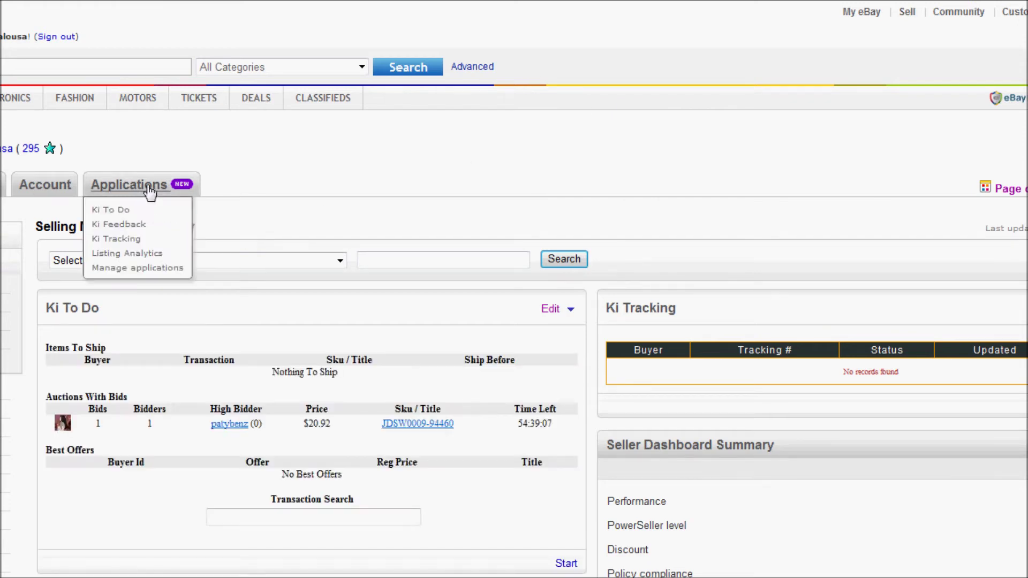
pyautogui.click(148, 267)
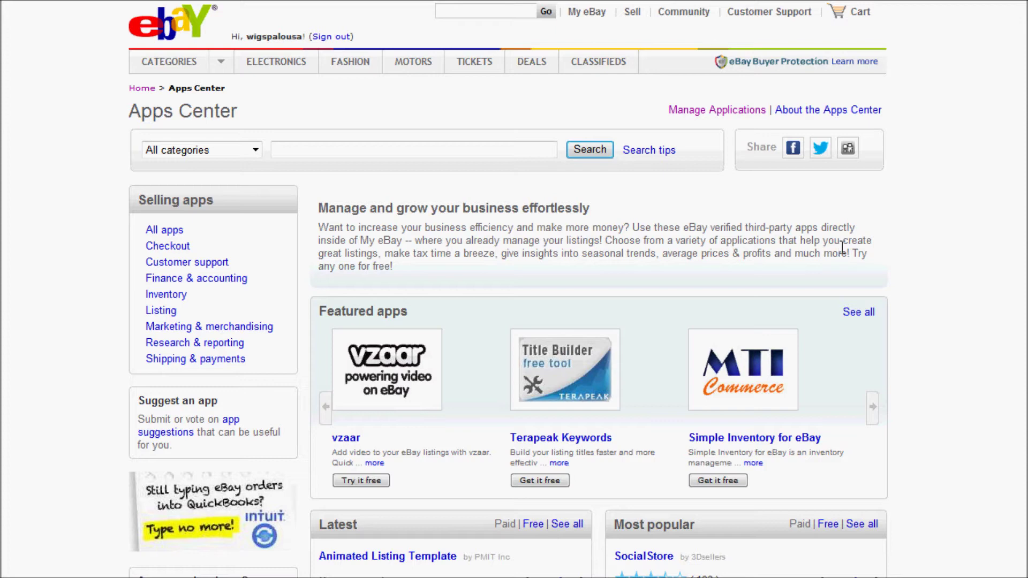
pyautogui.scroll(-3, 716, 307)
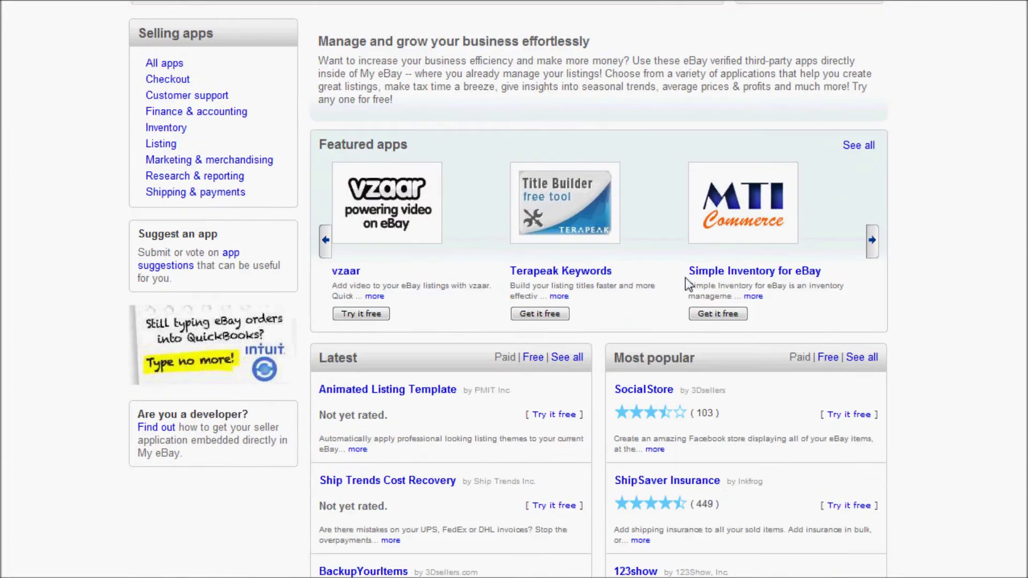
pyautogui.scroll(-4, 687, 284)
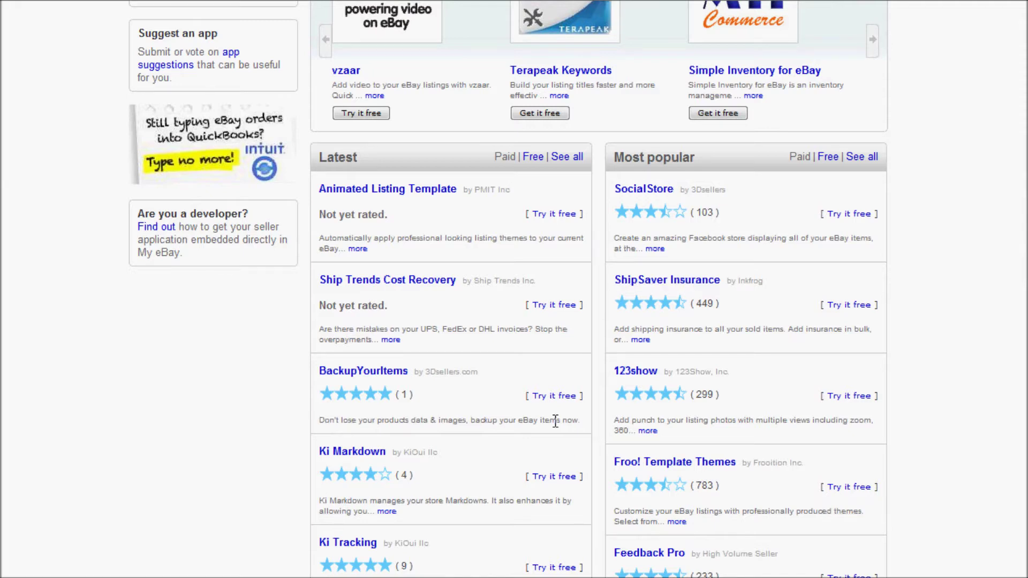
pyautogui.scroll(-5, 553, 423)
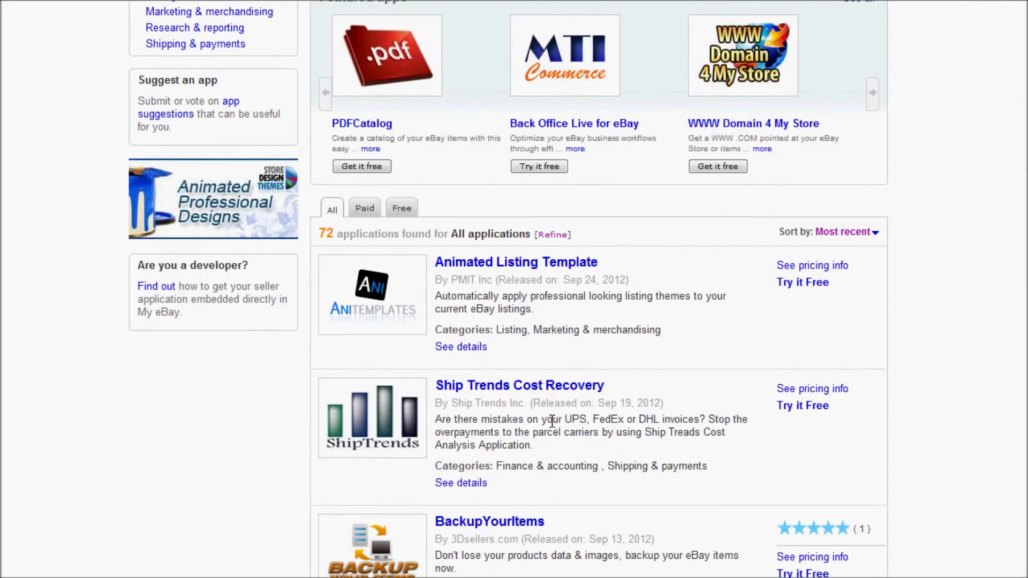
pyautogui.scroll(-12, 552, 420)
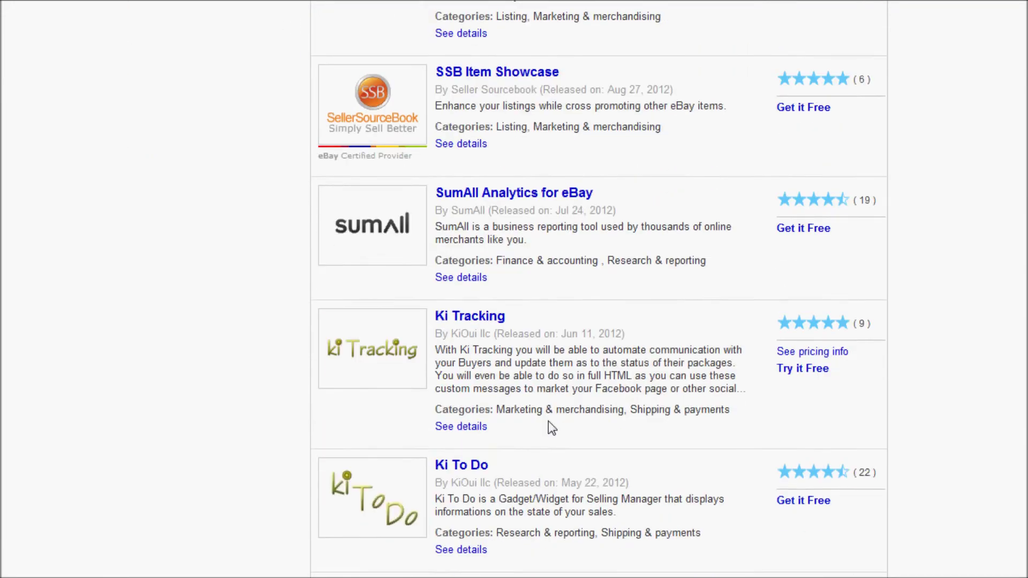
pyautogui.scroll(-4, 548, 421)
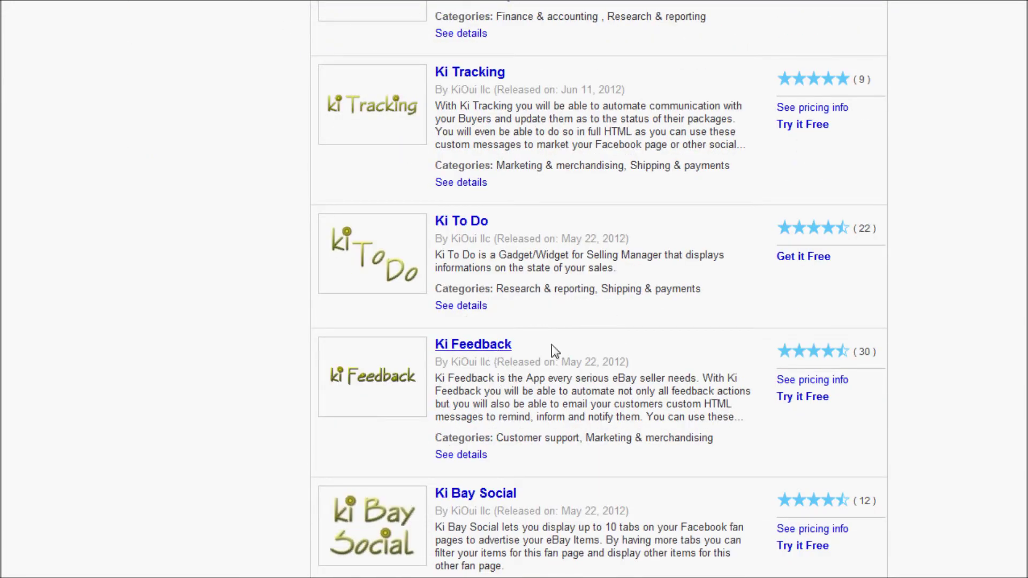
pyautogui.click(808, 399)
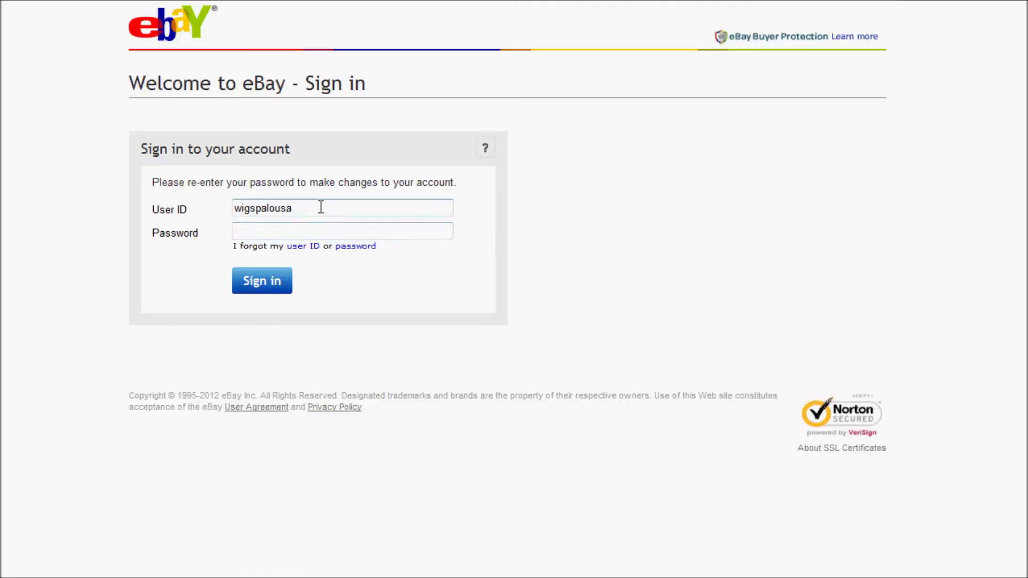
# Sign back in to eBay with the account password
pyautogui.press('Tab')
pyautogui.hotkey('ctrl', 'v')
pyautogui.press('Tab')
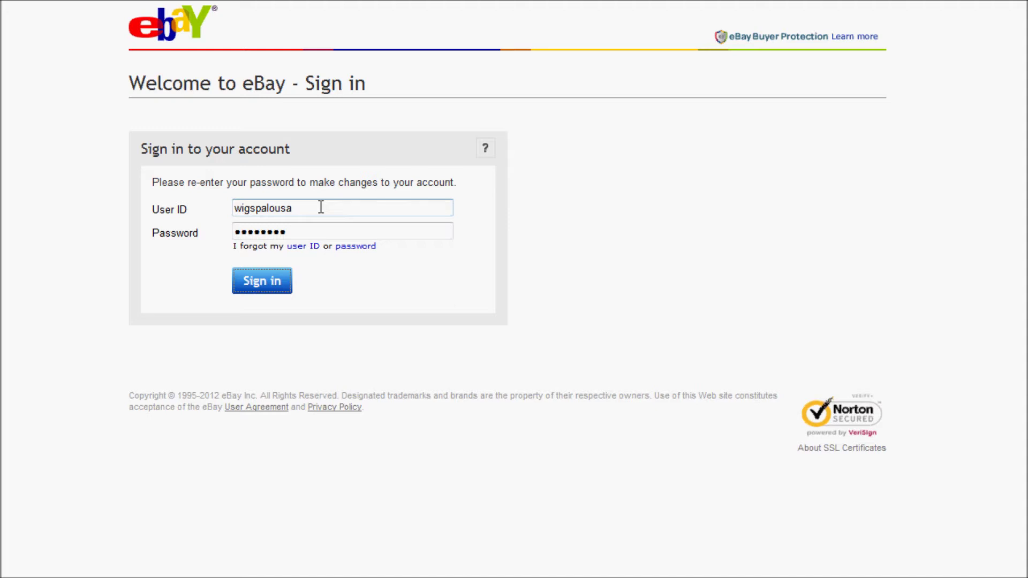
pyautogui.press('Return')
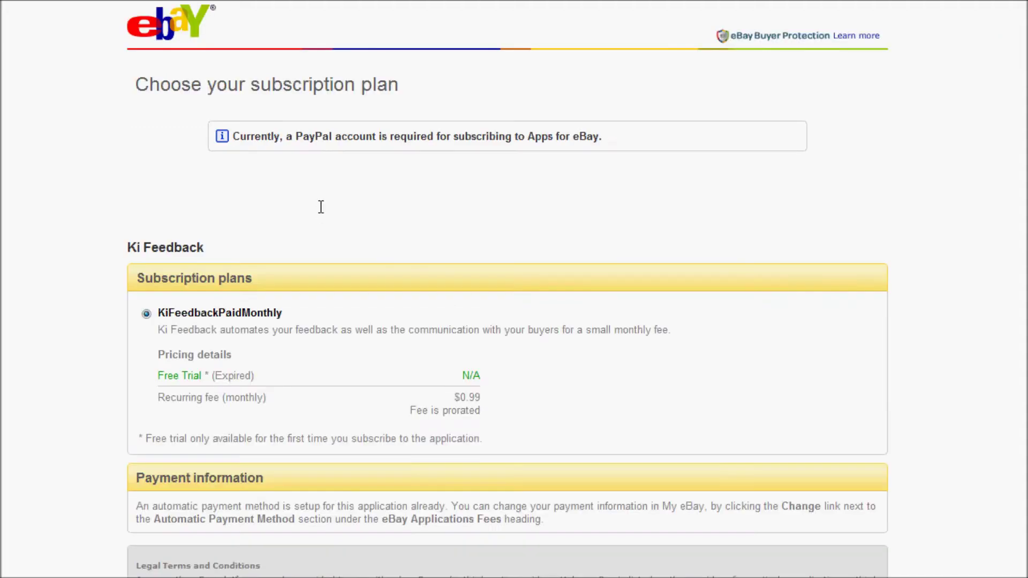
# Agree to eBay's Terms of Use for Apps and the KiOui llc terms
pyautogui.scroll(-2, 320, 207)
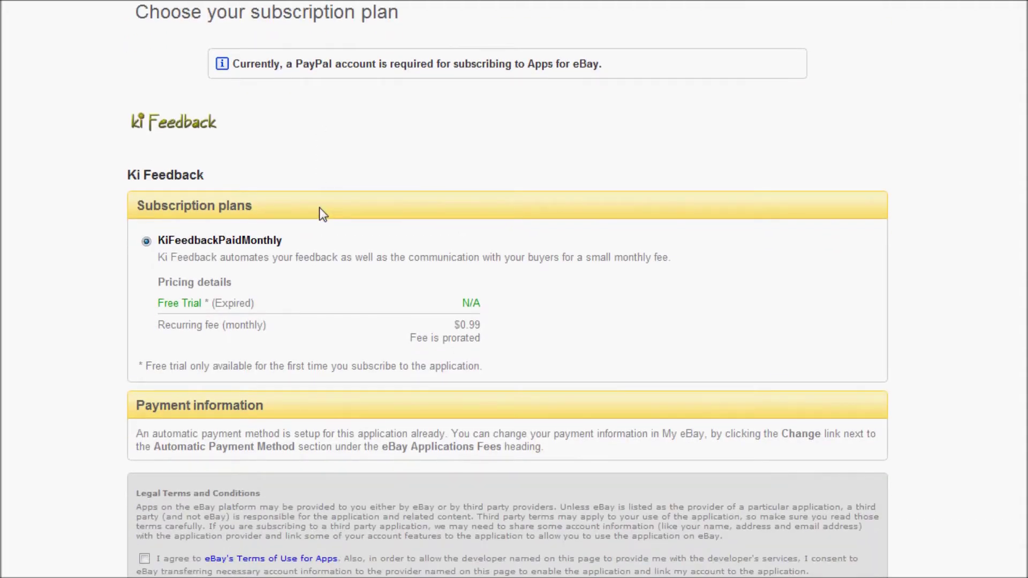
pyautogui.click(144, 559)
pyautogui.press('Tab')
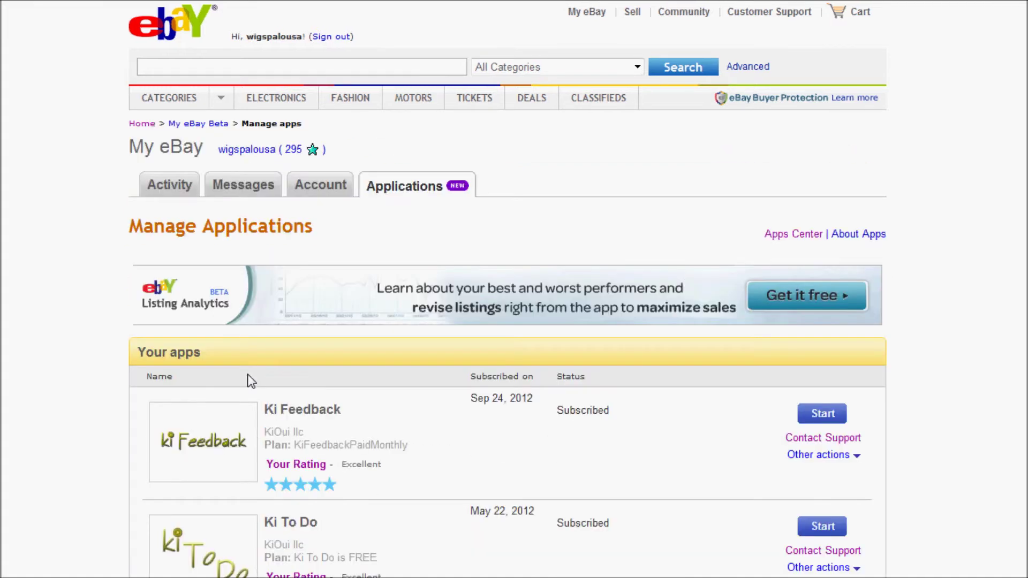
# Launch the Ki Feedback app from the Your apps list
pyautogui.scroll(-6, 302, 303)
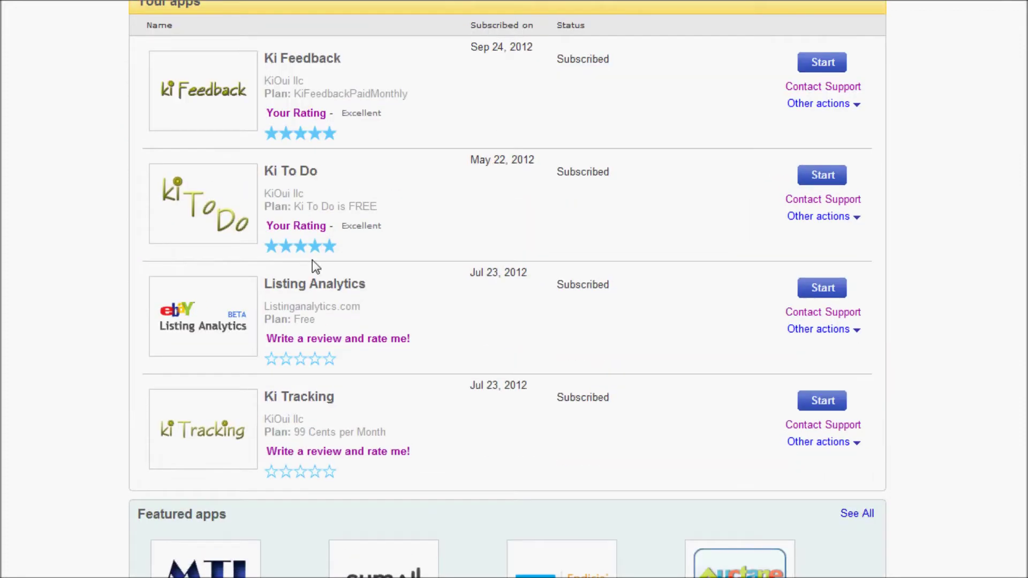
pyautogui.scroll(3, 313, 259)
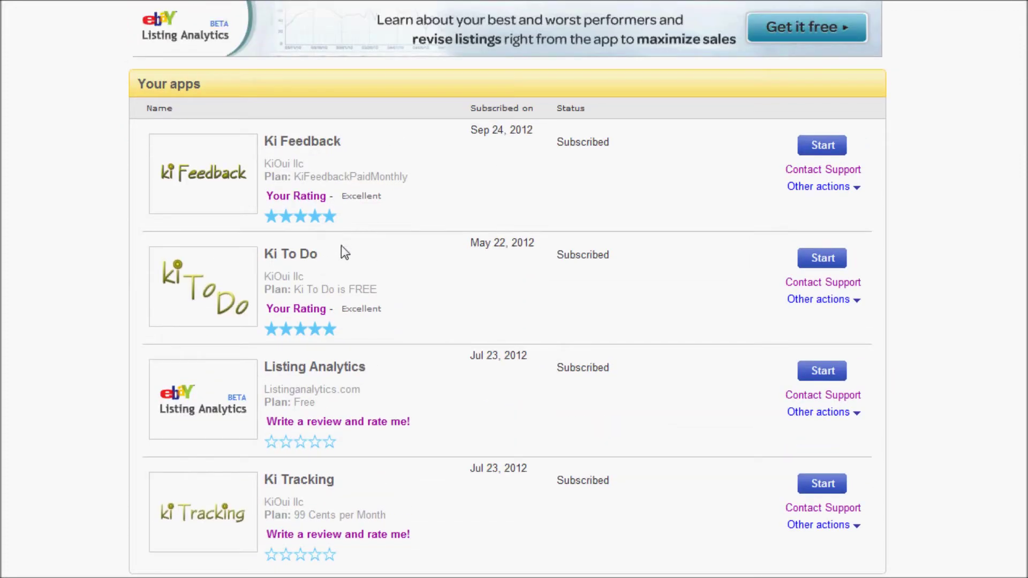
pyautogui.click(832, 143)
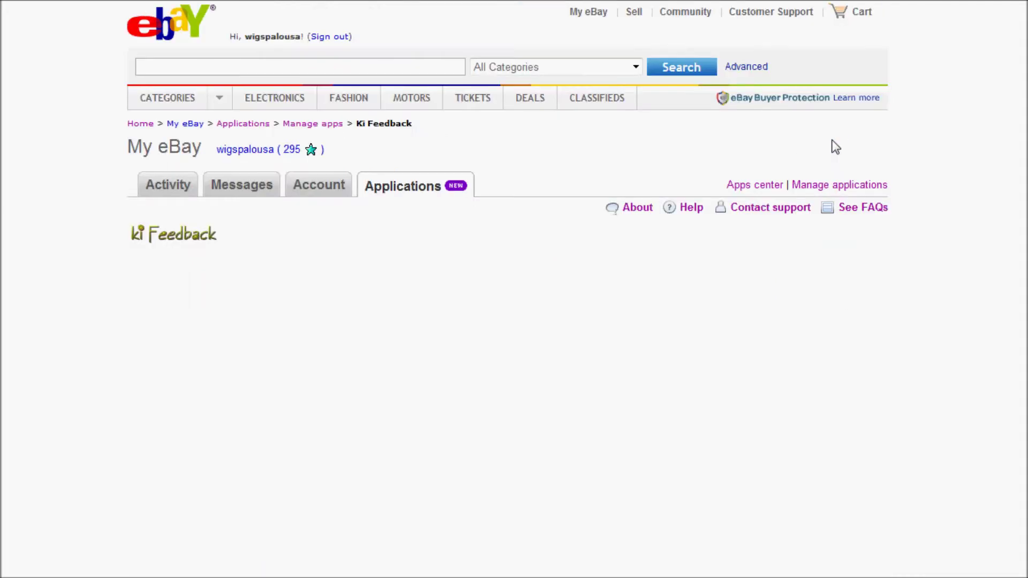
pyautogui.scroll(-1, 450, 368)
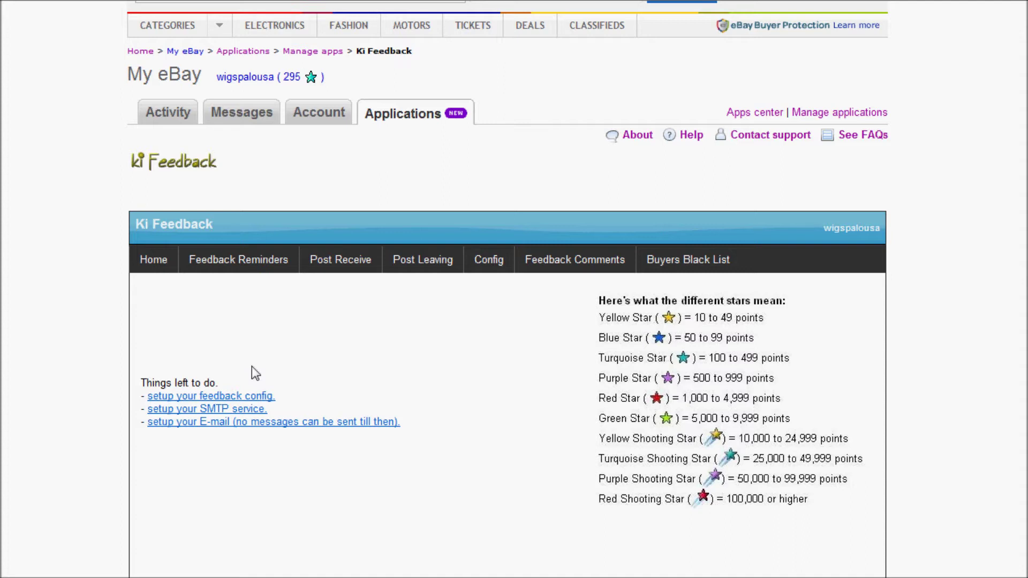
pyautogui.moveTo(499, 262)
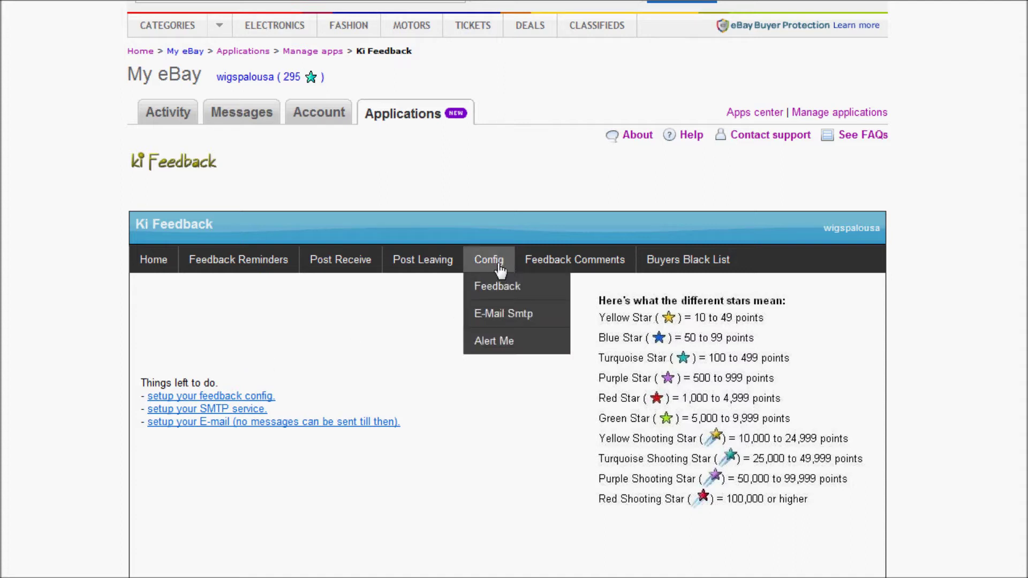
# In Feedback config, enable upon payment, after shipping and after positive feedback for US buyers
pyautogui.click(496, 288)
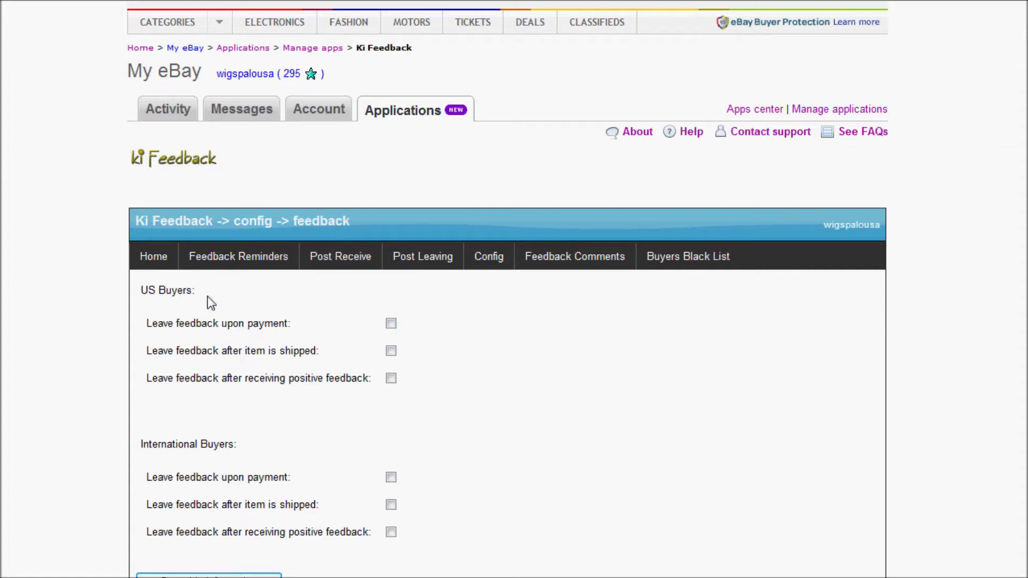
pyautogui.moveTo(192, 293); pyautogui.dragTo(141, 293)
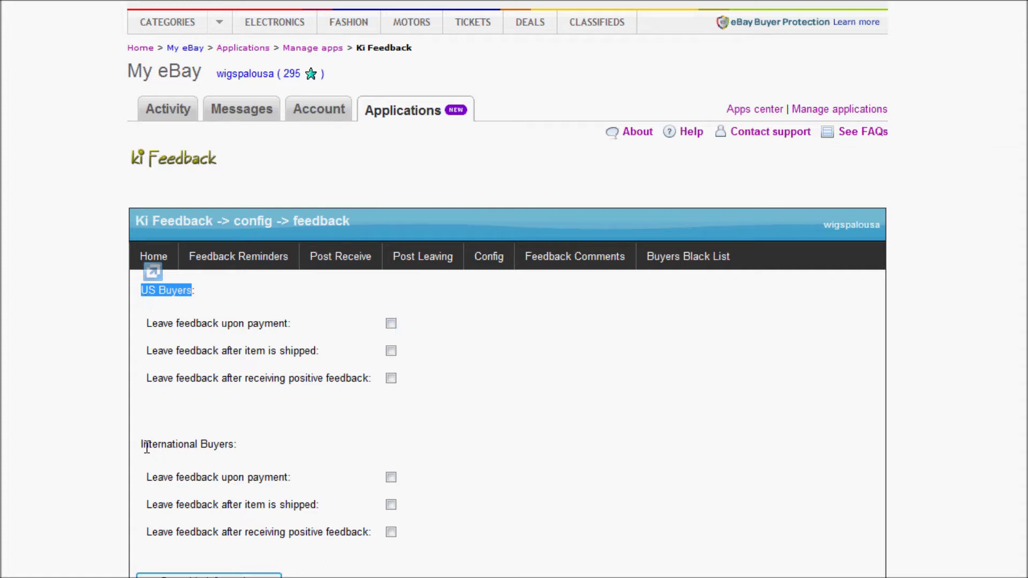
pyautogui.moveTo(146, 446); pyautogui.dragTo(224, 456)
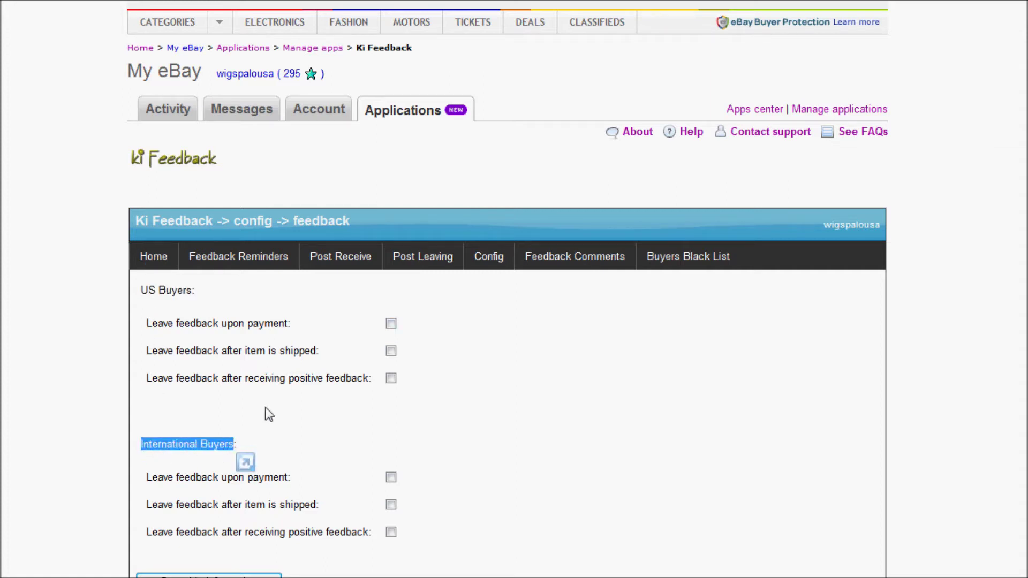
pyautogui.click(395, 321)
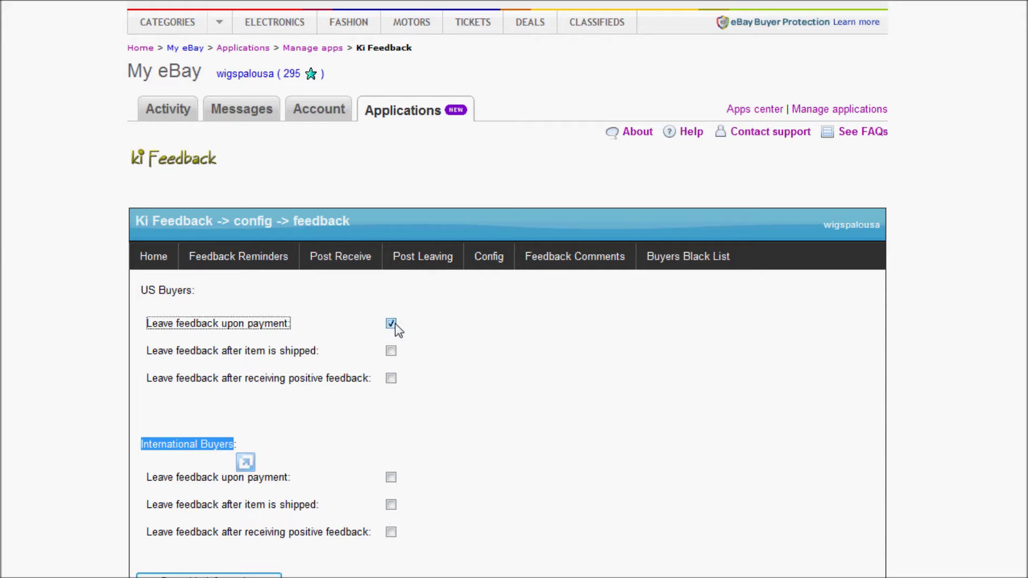
pyautogui.click(392, 352)
pyautogui.click(390, 379)
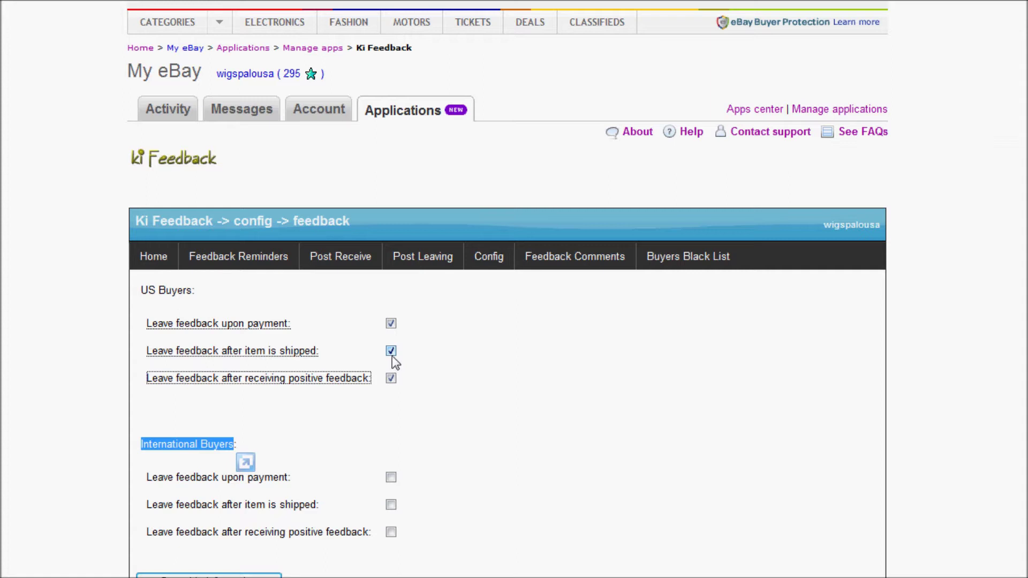
pyautogui.click(392, 353)
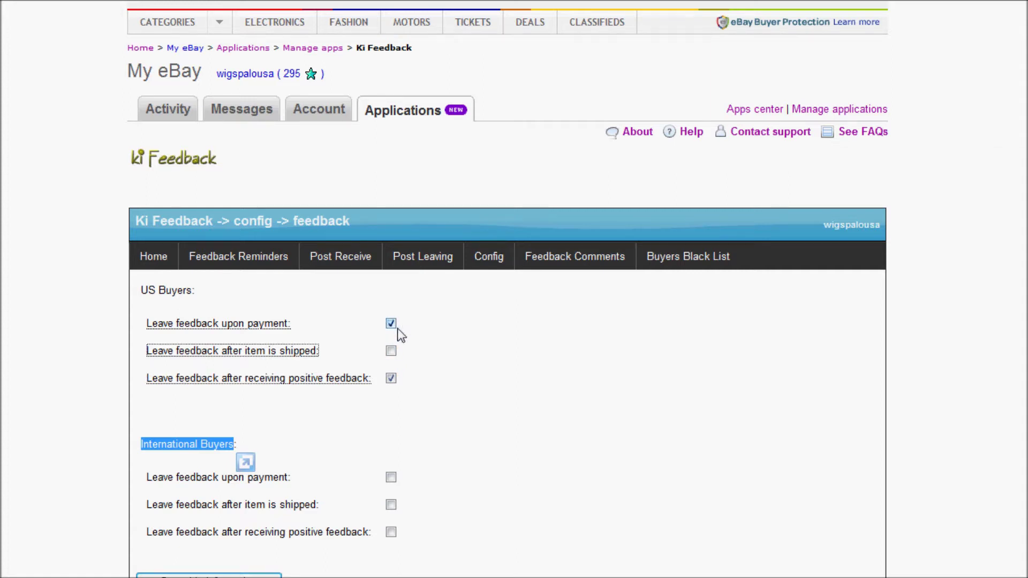
pyautogui.click(396, 358)
# Enable the same three feedback options for International buyers, then view the Feedback Comment List
pyautogui.click(391, 478)
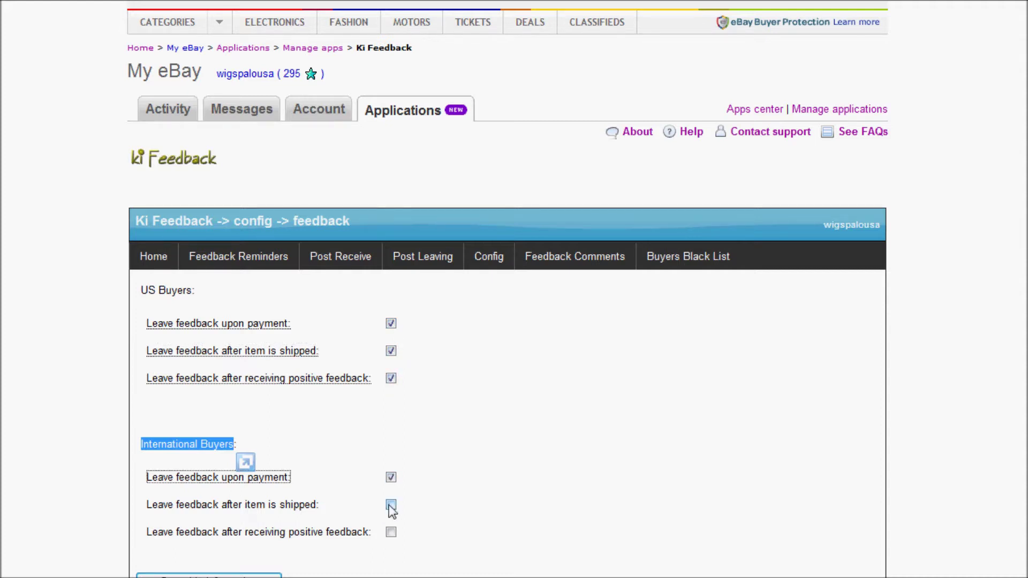
pyautogui.click(391, 505)
pyautogui.click(391, 532)
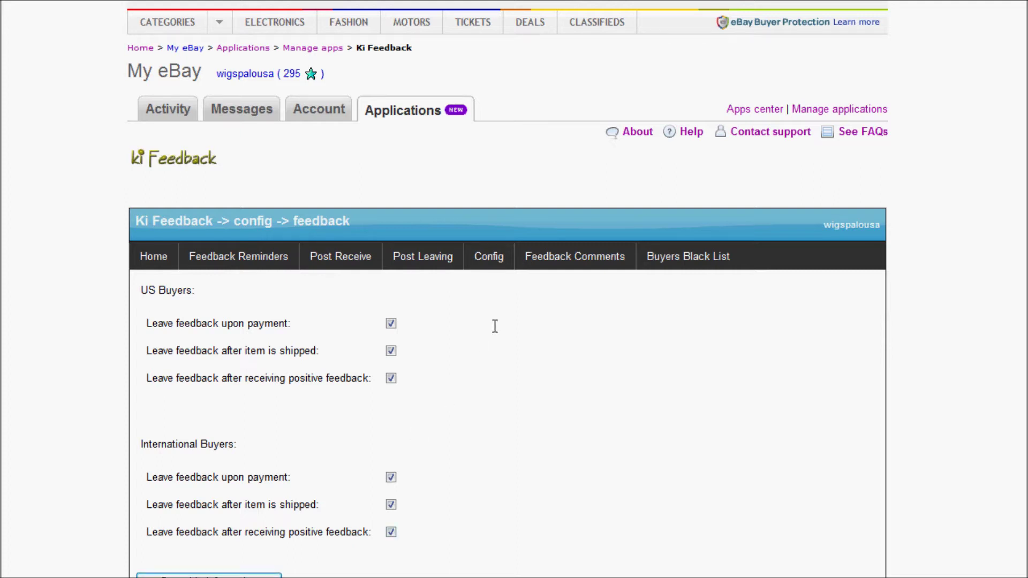
pyautogui.click(555, 266)
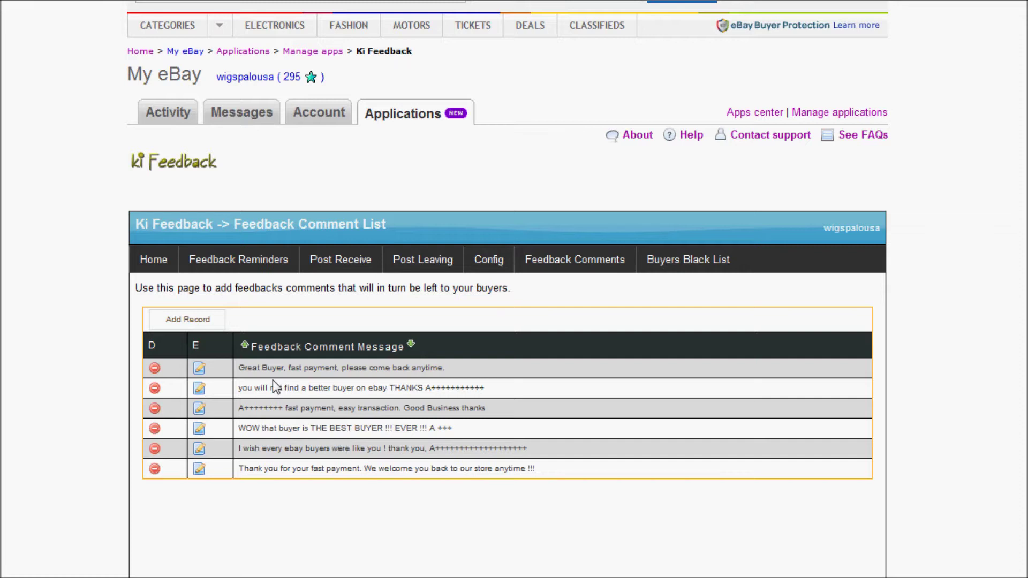
pyautogui.click(193, 320)
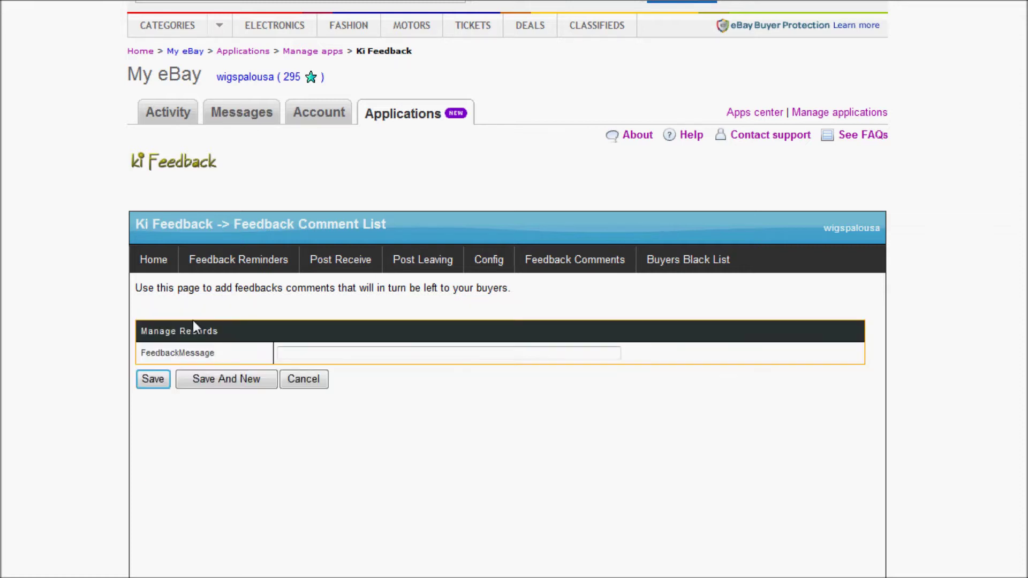
pyautogui.click(294, 353)
pyautogui.click(317, 376)
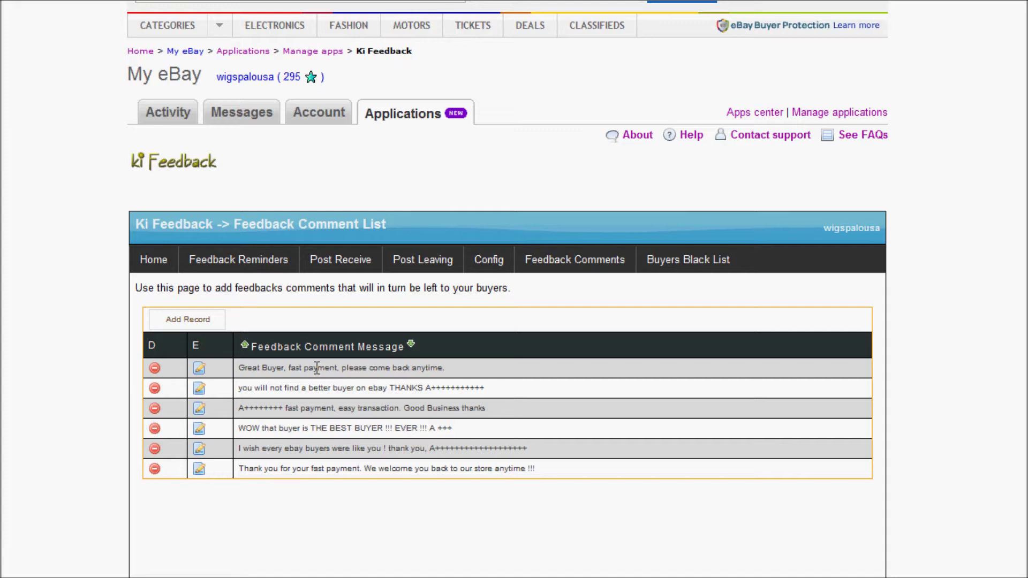
pyautogui.moveTo(262, 368); pyautogui.dragTo(360, 469)
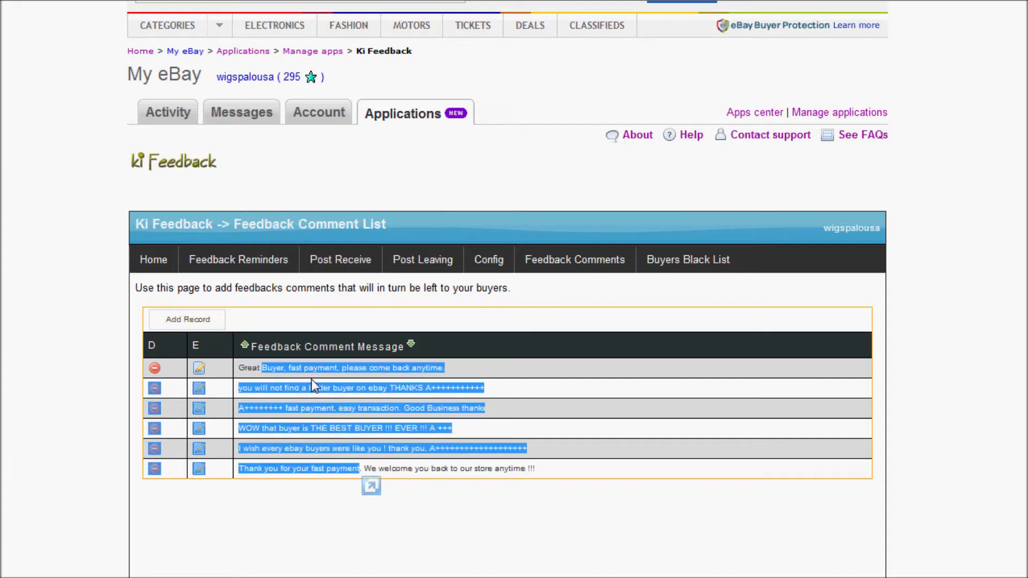
pyautogui.moveTo(313, 386); pyautogui.dragTo(312, 372)
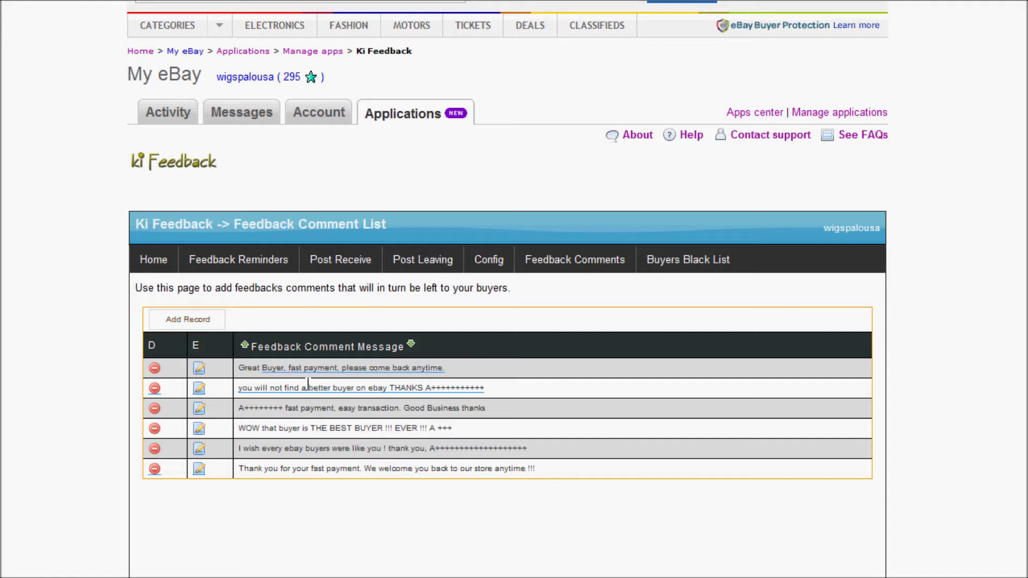
pyautogui.moveTo(354, 428); pyautogui.dragTo(310, 442)
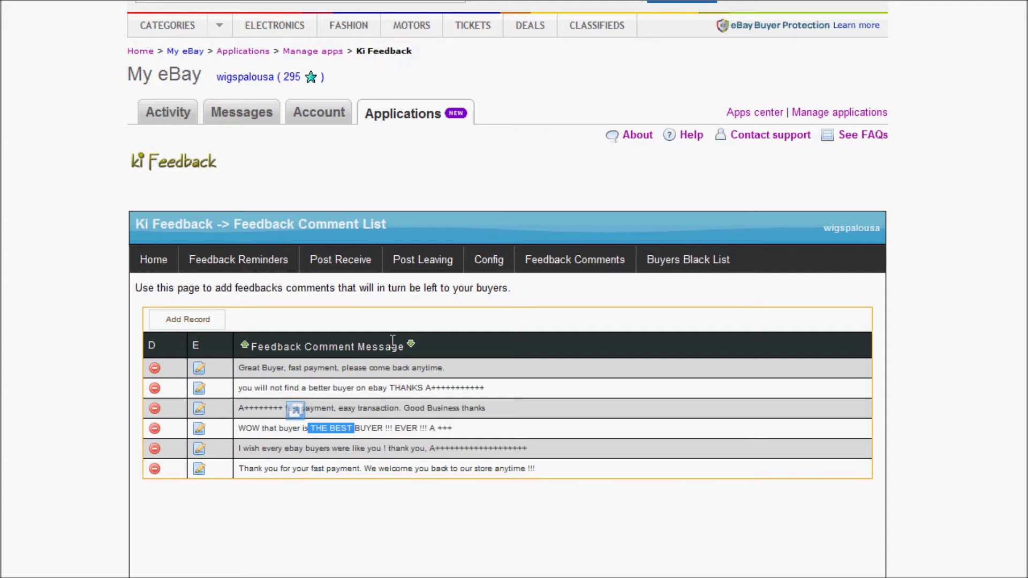
pyautogui.moveTo(491, 271)
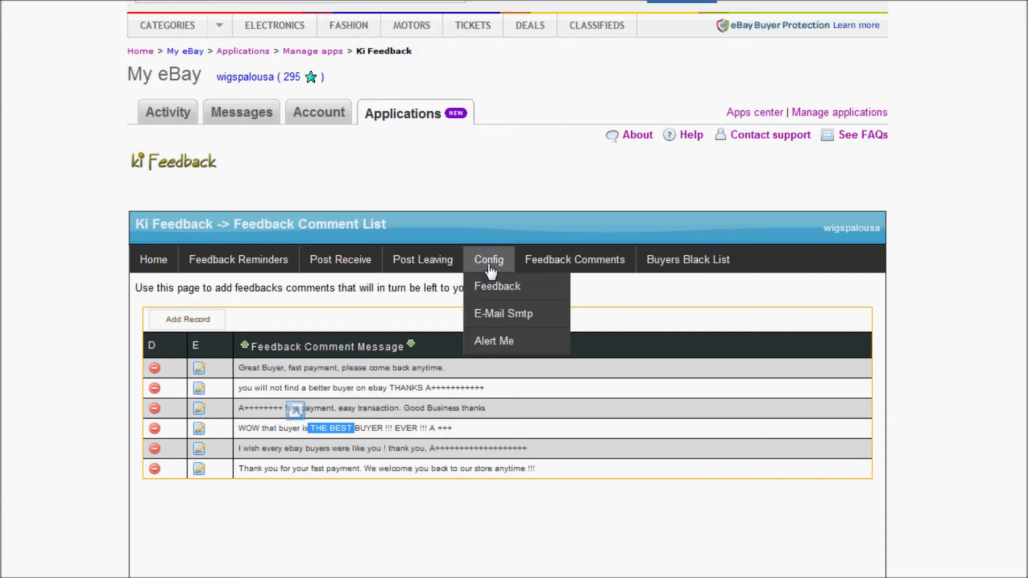
# Enable alerts for negative and neutral feedback, leave positive unticked, and save
pyautogui.click(491, 343)
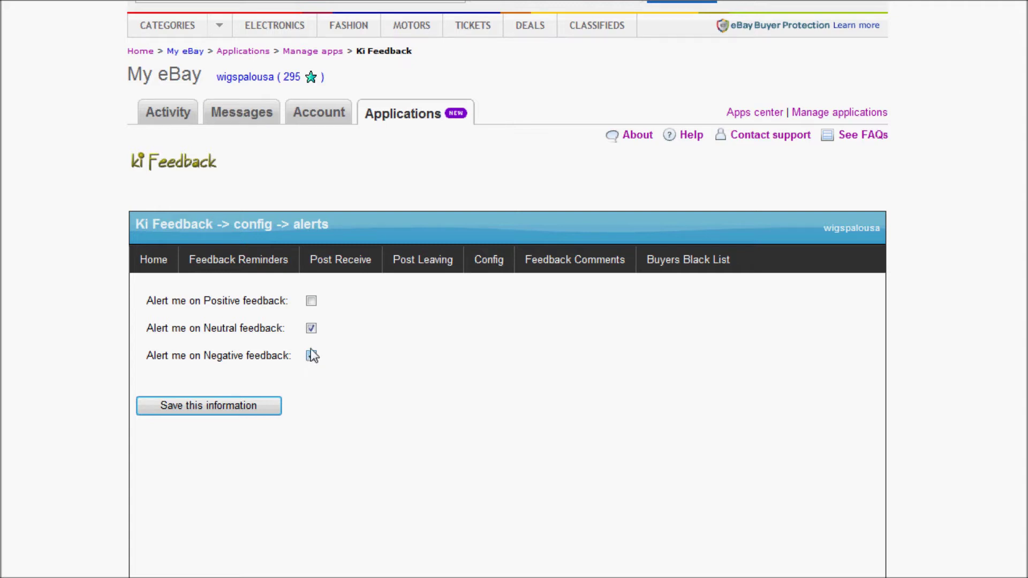
pyautogui.moveTo(237, 327); pyautogui.dragTo(260, 360)
pyautogui.click(312, 327)
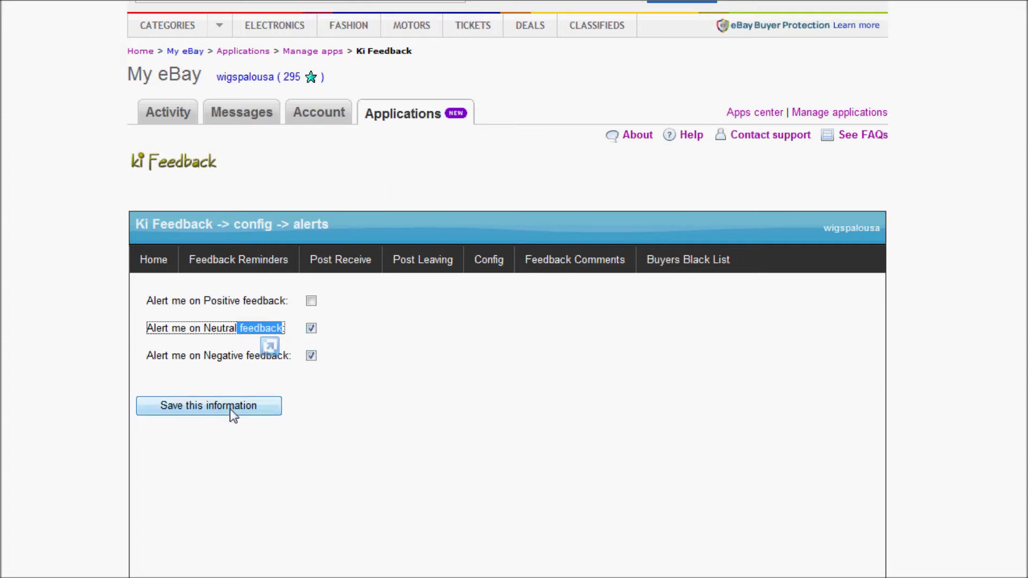
pyautogui.click(344, 393)
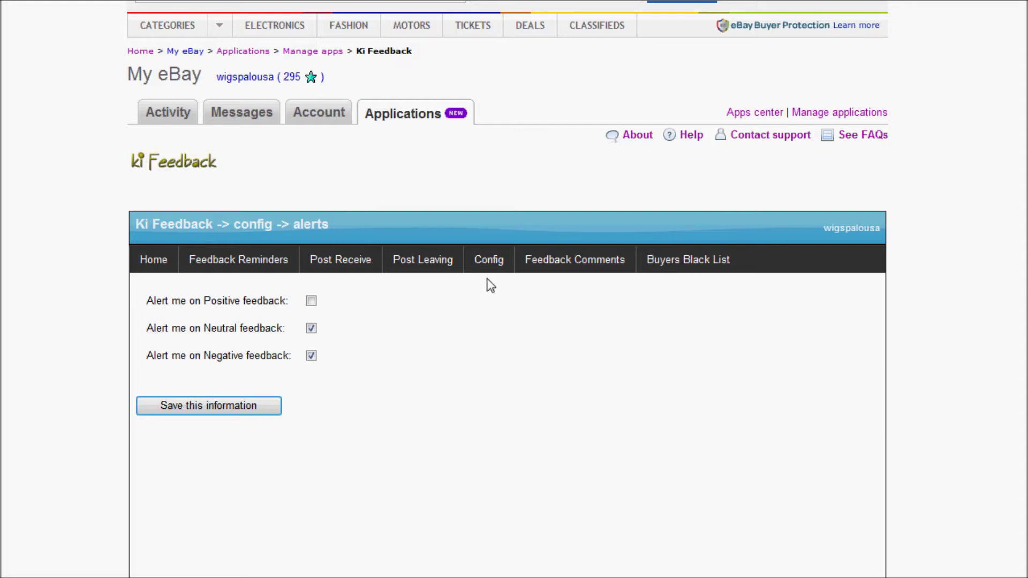
pyautogui.moveTo(496, 264)
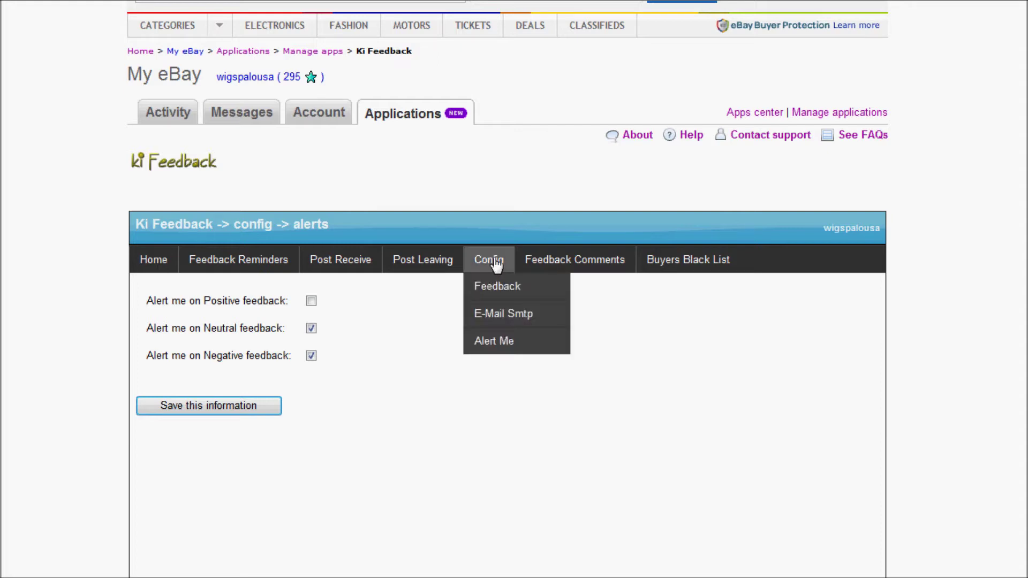
# Open the E-Mail Smtp settings and scroll down to the SMTP fields
pyautogui.click(497, 316)
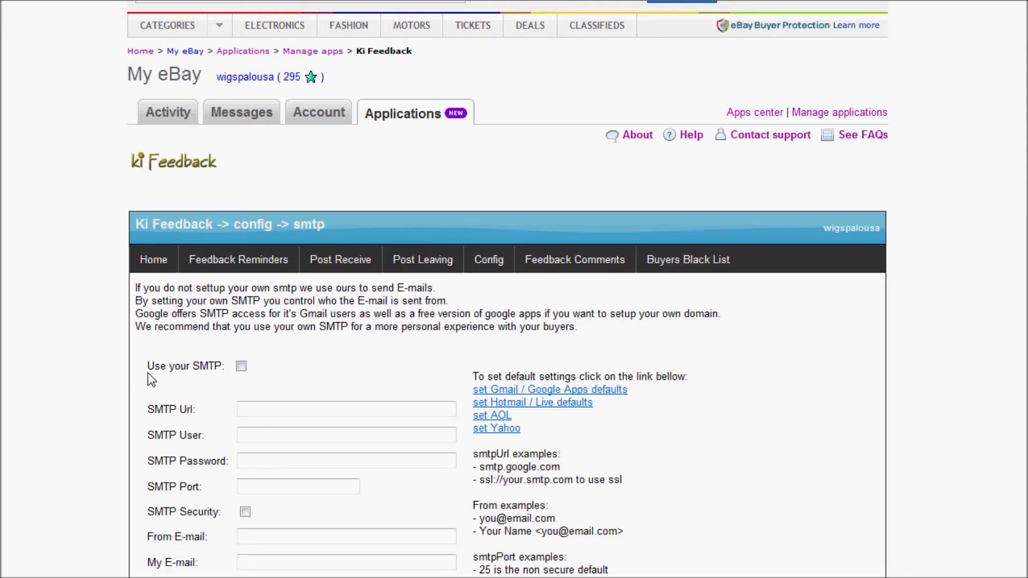
pyautogui.scroll(-3, 150, 355)
pyautogui.scroll(-1, 153, 251)
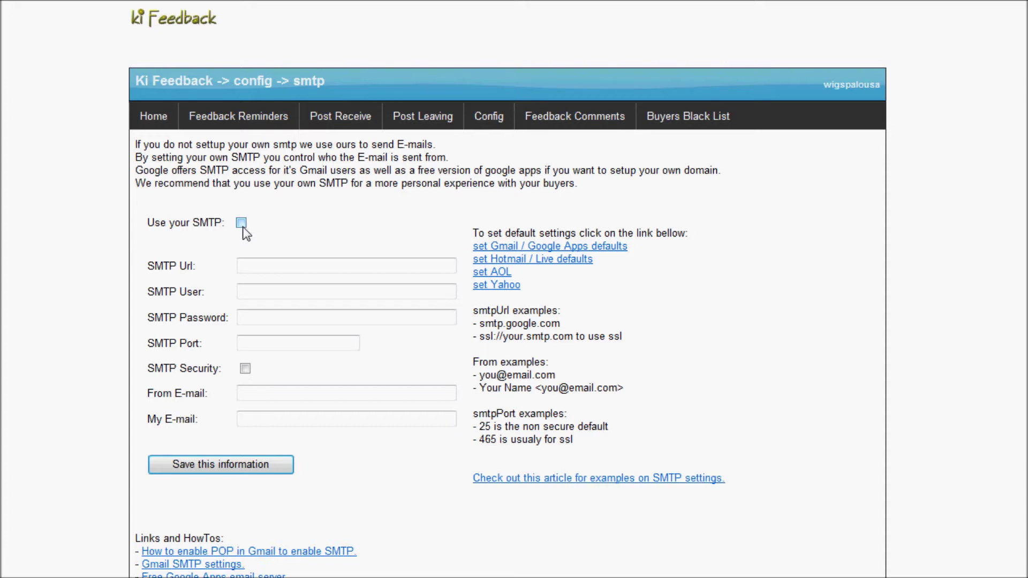
pyautogui.scroll(-1, 243, 234)
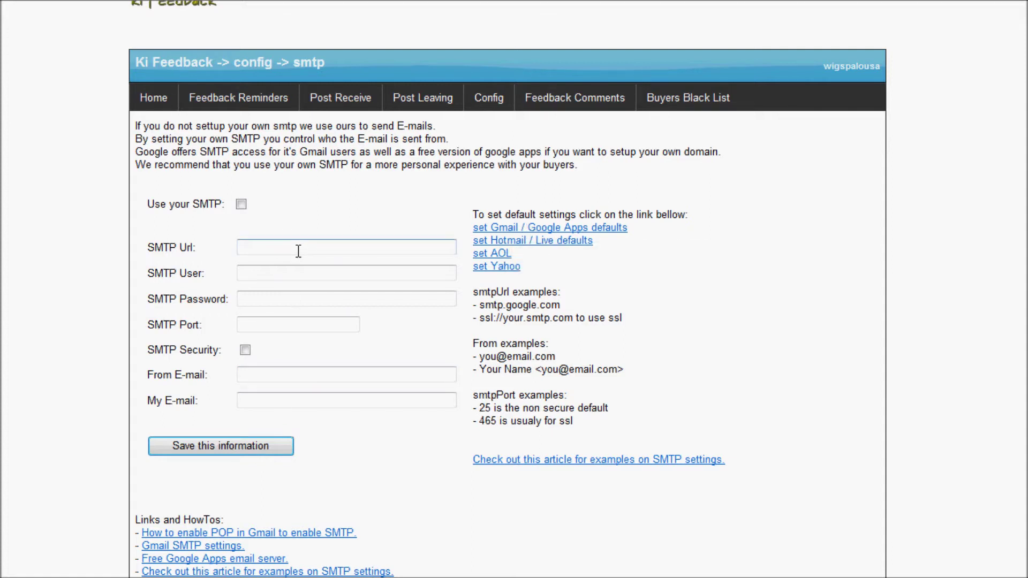
pyautogui.click(243, 397)
# Apply the Gmail defaults, then enter the SMTP user's e-mail address and account password
pyautogui.click(528, 232)
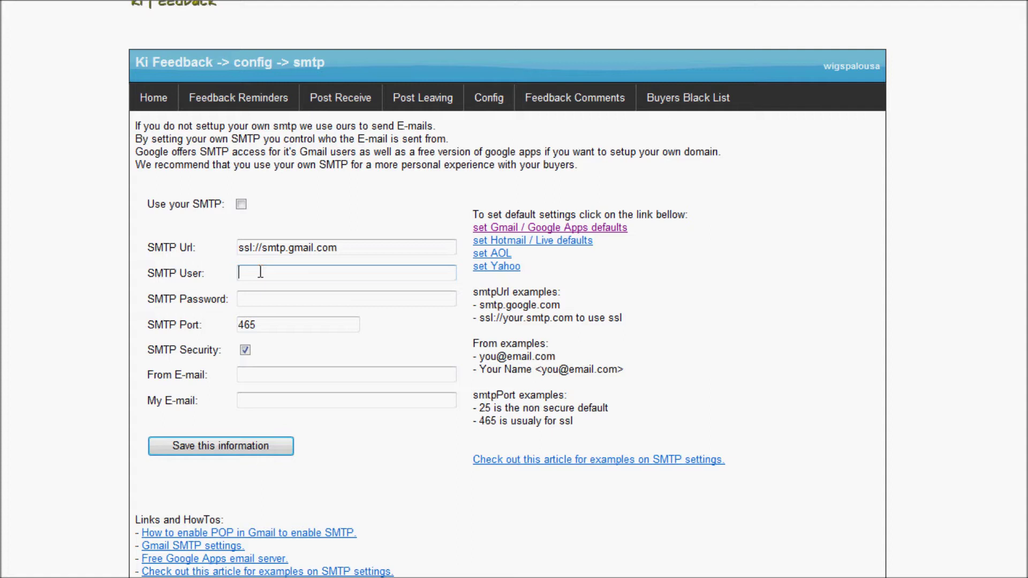
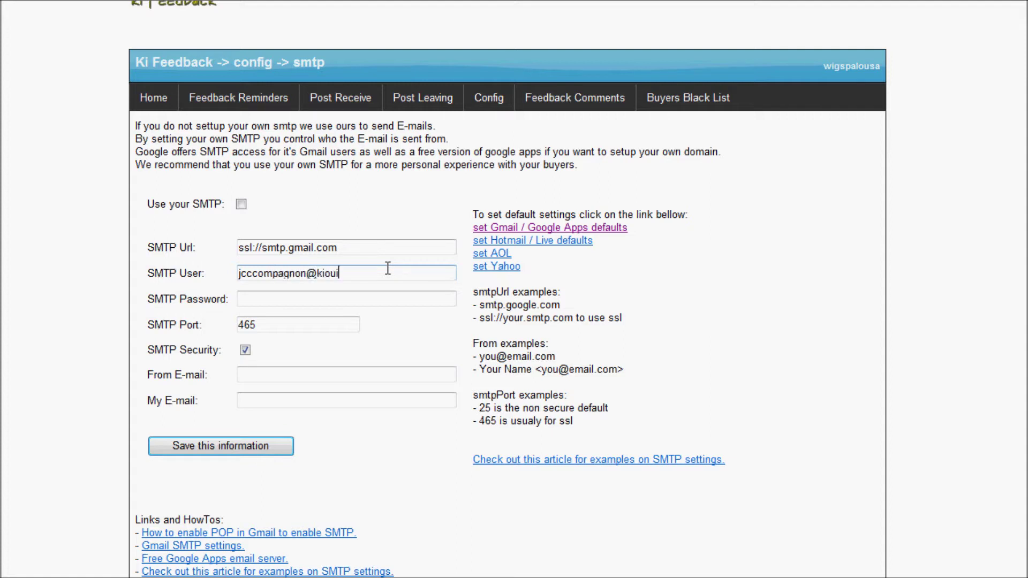
pyautogui.press('Tab')
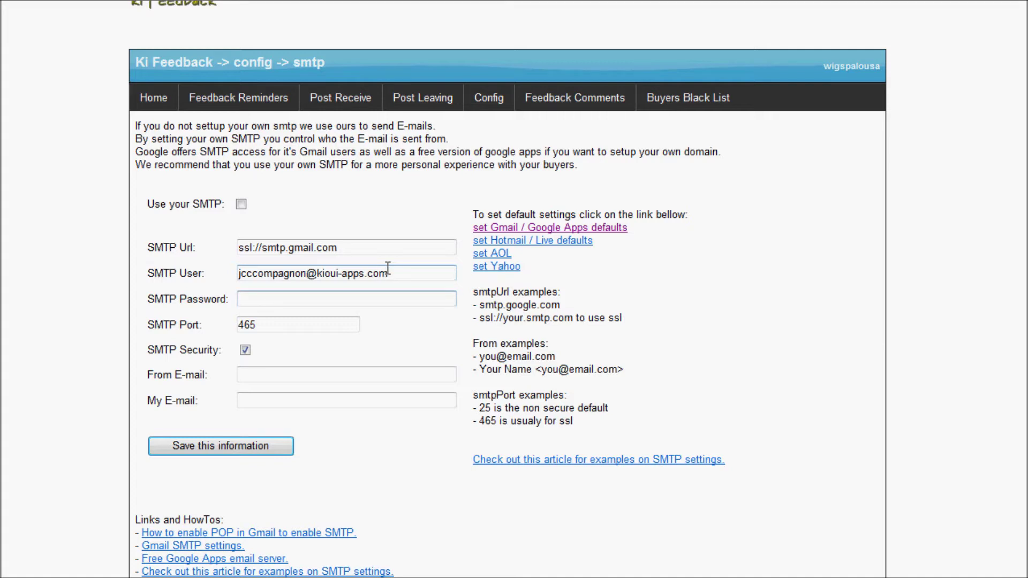
pyautogui.write('********')
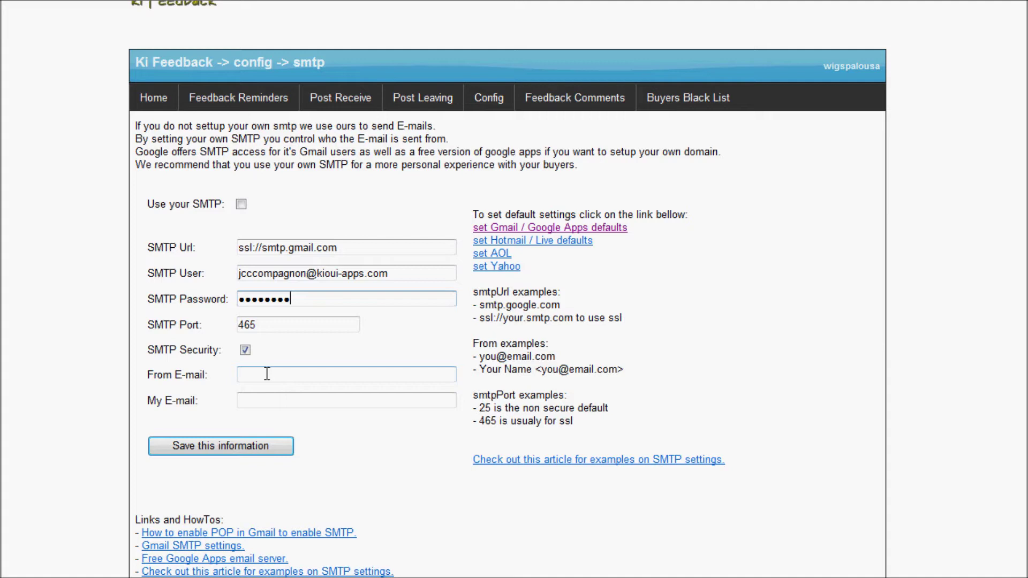
# Fill From E-mail with the sender's name and the copied SMTP user address
pyautogui.moveTo(455, 274); pyautogui.dragTo(236, 278)
pyautogui.hotkey('ctrl', 'c')
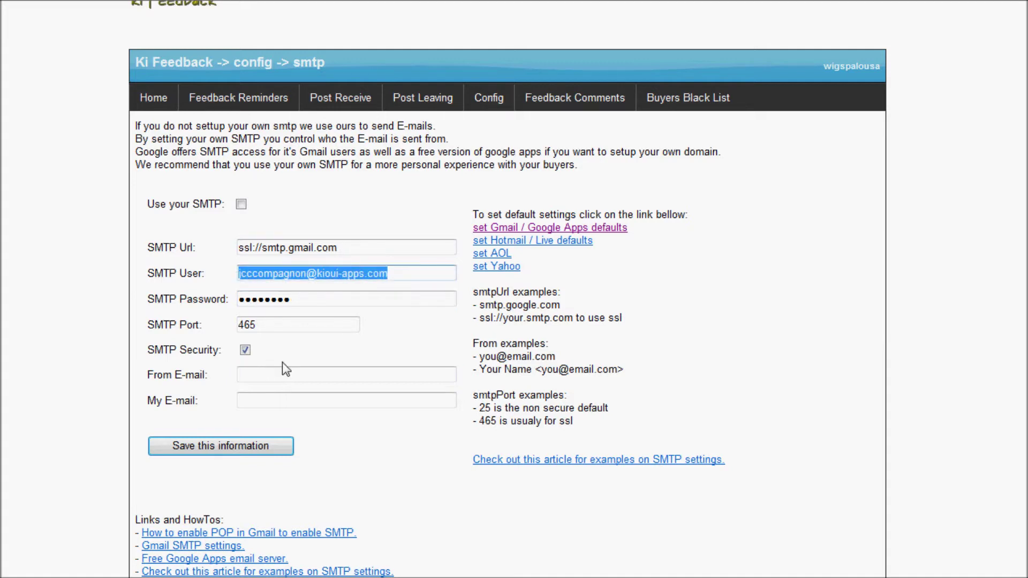
pyautogui.click(287, 376)
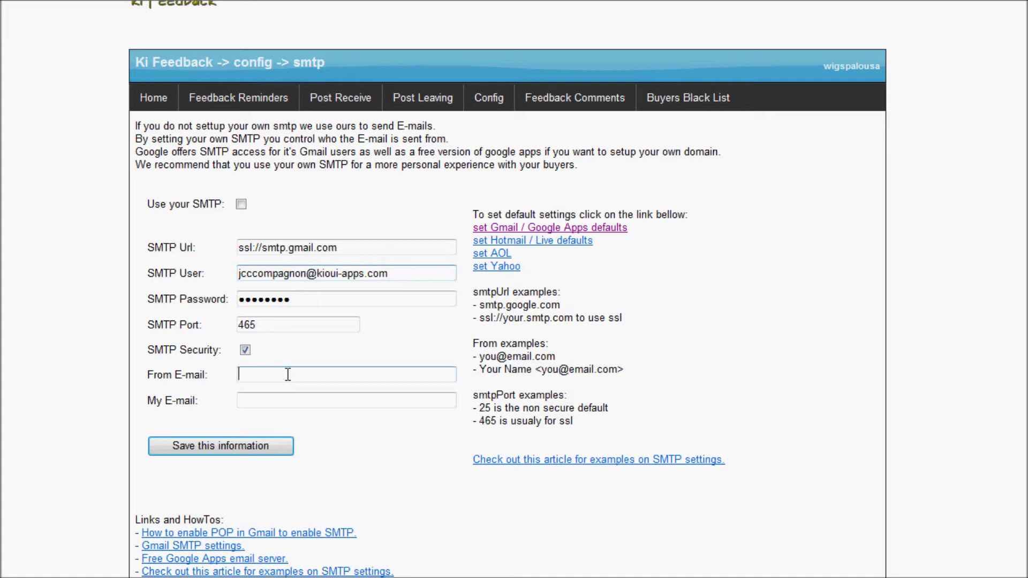
pyautogui.hotkey('ctrl', 'v')
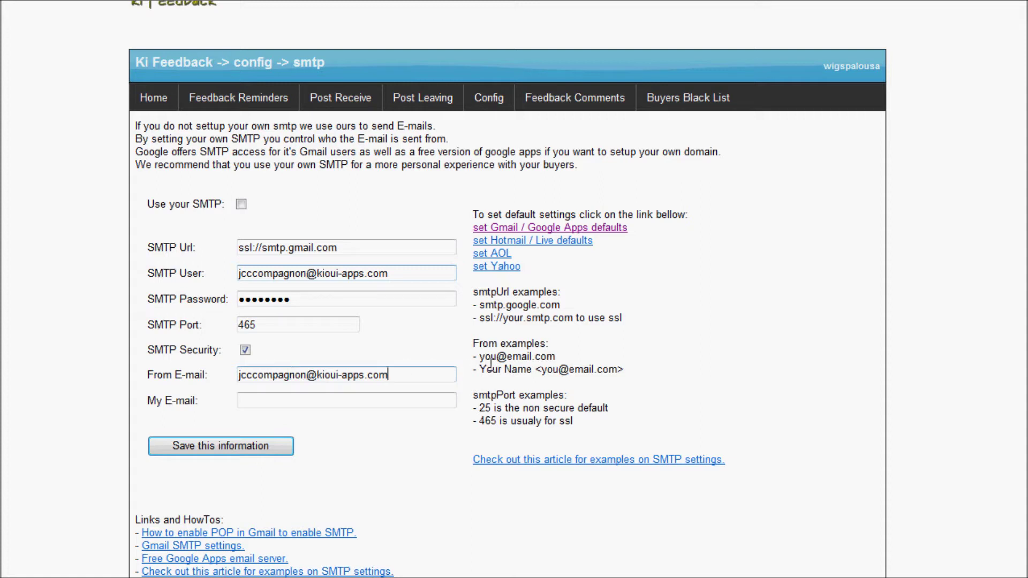
pyautogui.moveTo(480, 369); pyautogui.dragTo(535, 375)
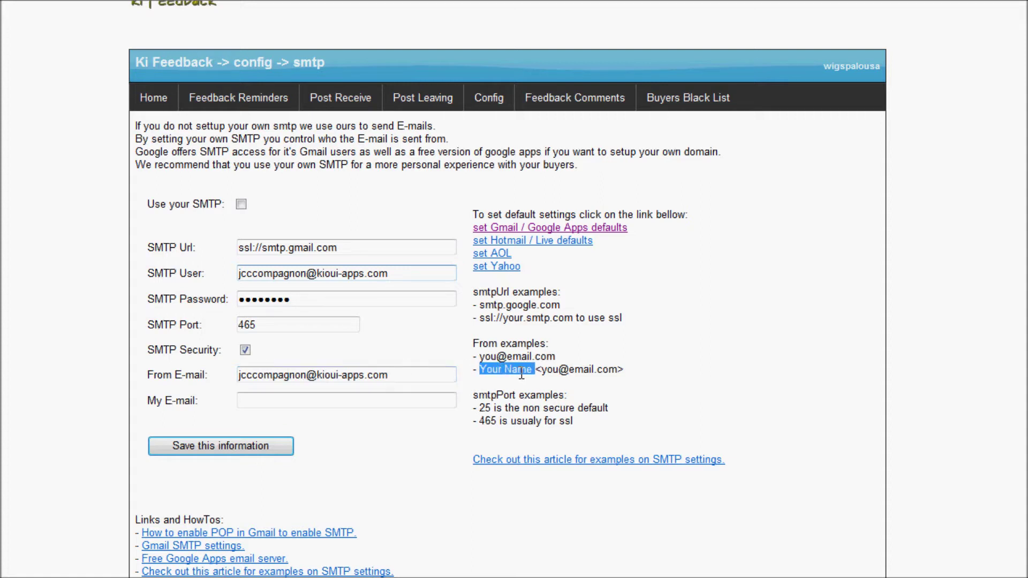
pyautogui.click(405, 376)
pyautogui.write('>')
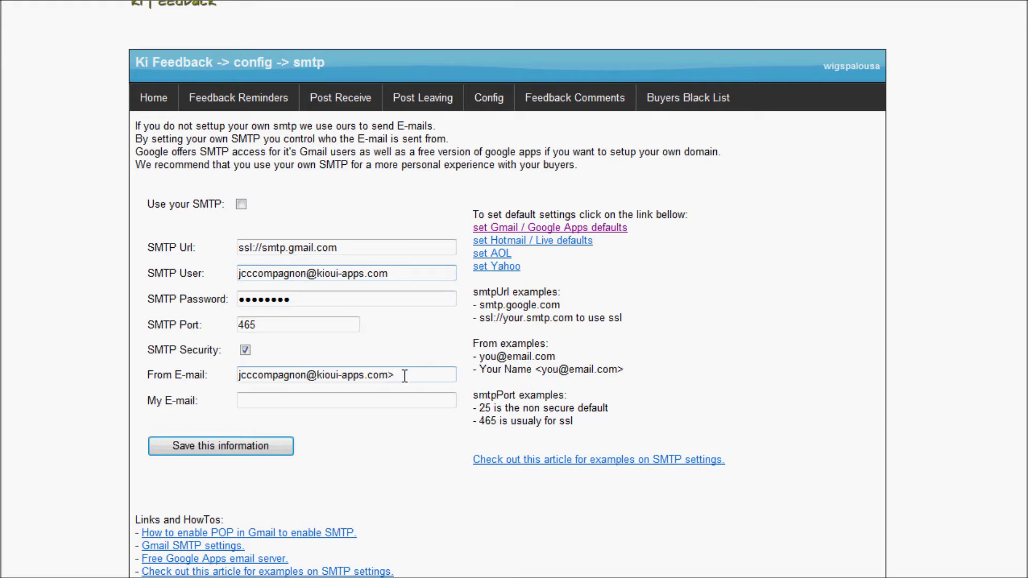
pyautogui.write('<')
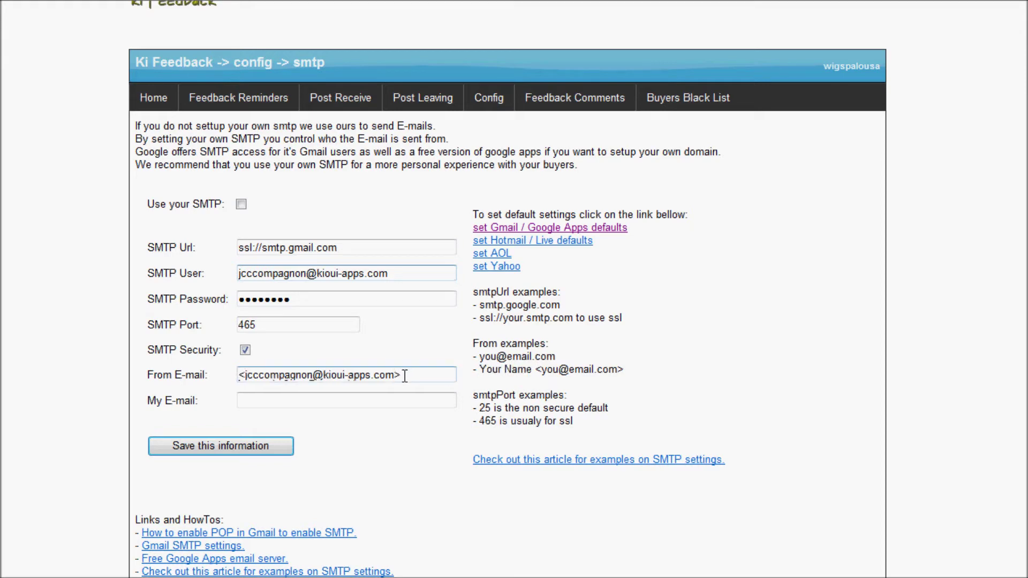
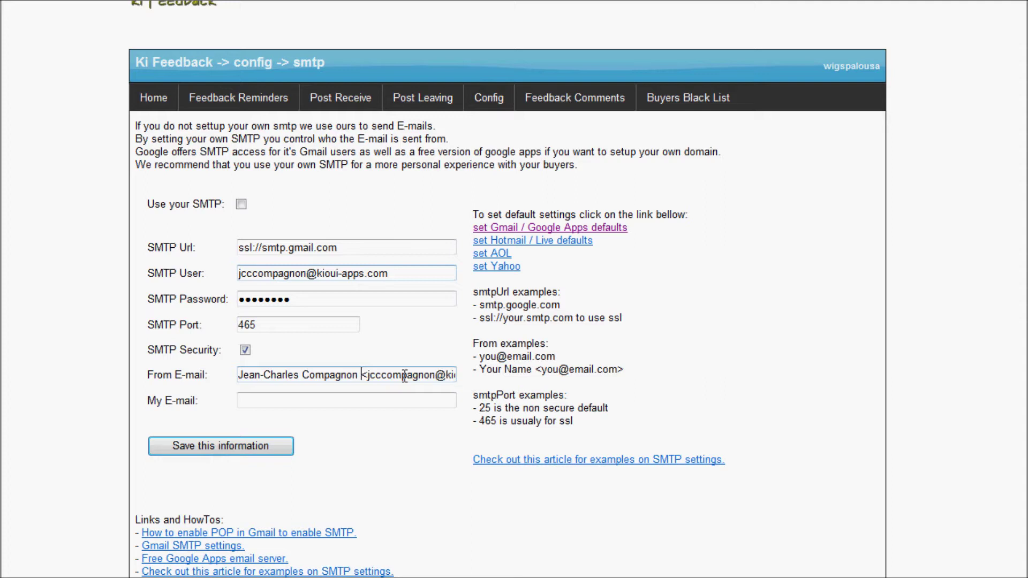
pyautogui.press('Right')
pyautogui.hotkey('shift', 'End')
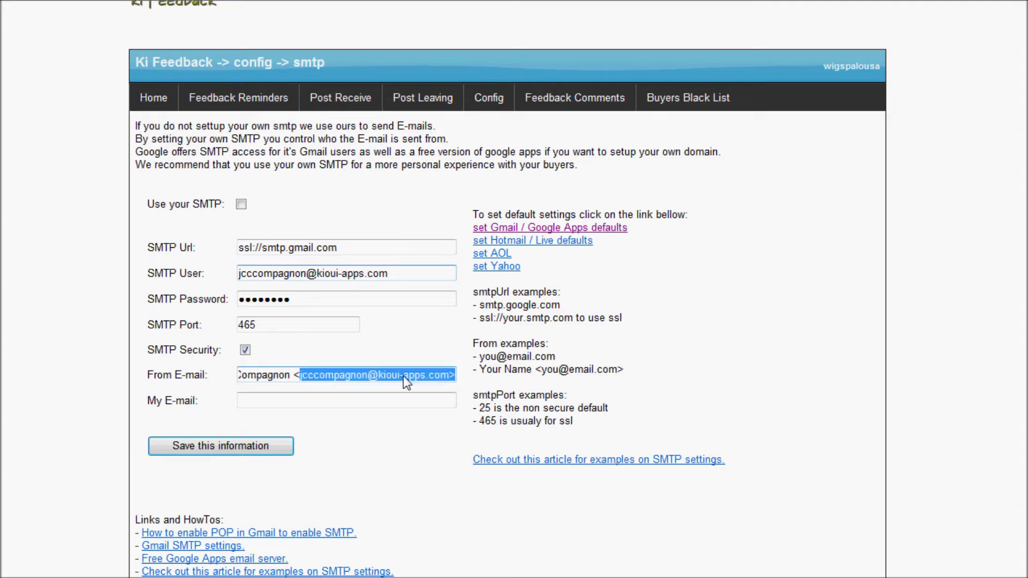
pyautogui.hotkey('shift', 'Left')
pyautogui.hotkey('ctrl', 'c')
# Paste the same address into My E-mail and switch on Use your SMTP
pyautogui.click(320, 403)
pyautogui.hotkey('ctrl', 'v')
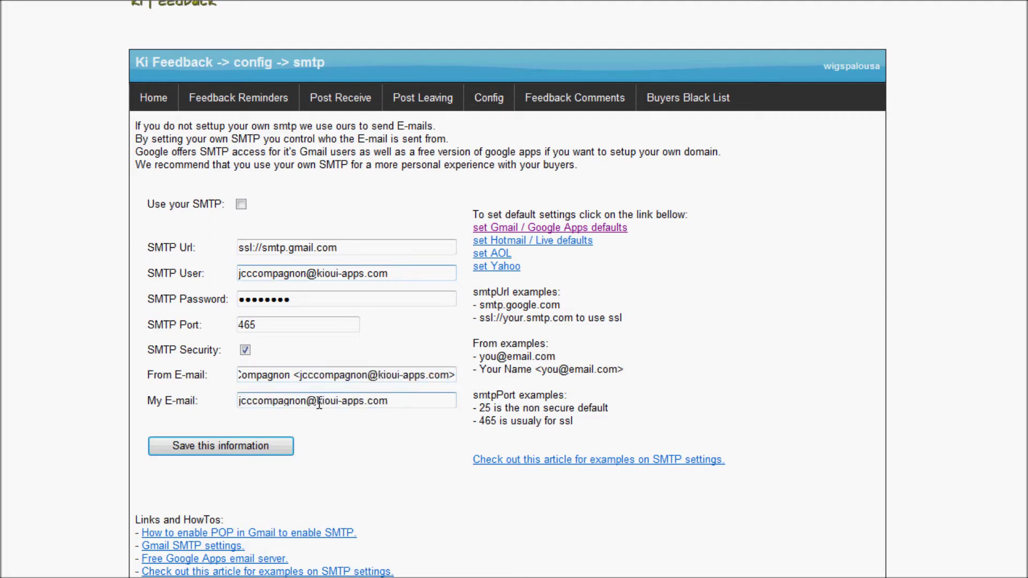
pyautogui.click(398, 274)
pyautogui.moveTo(398, 274); pyautogui.dragTo(235, 279)
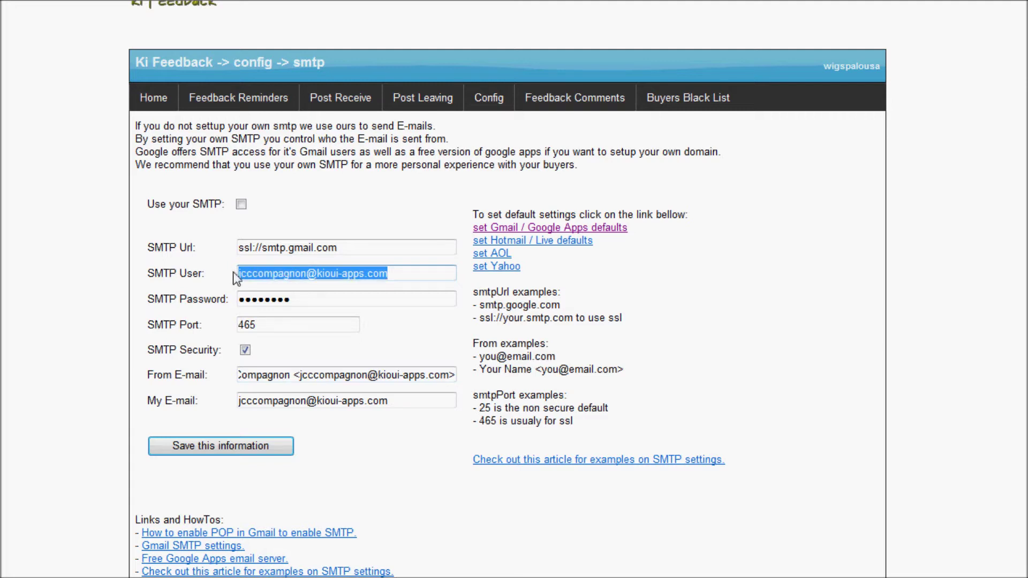
pyautogui.click(310, 275)
pyautogui.moveTo(306, 275); pyautogui.dragTo(439, 271)
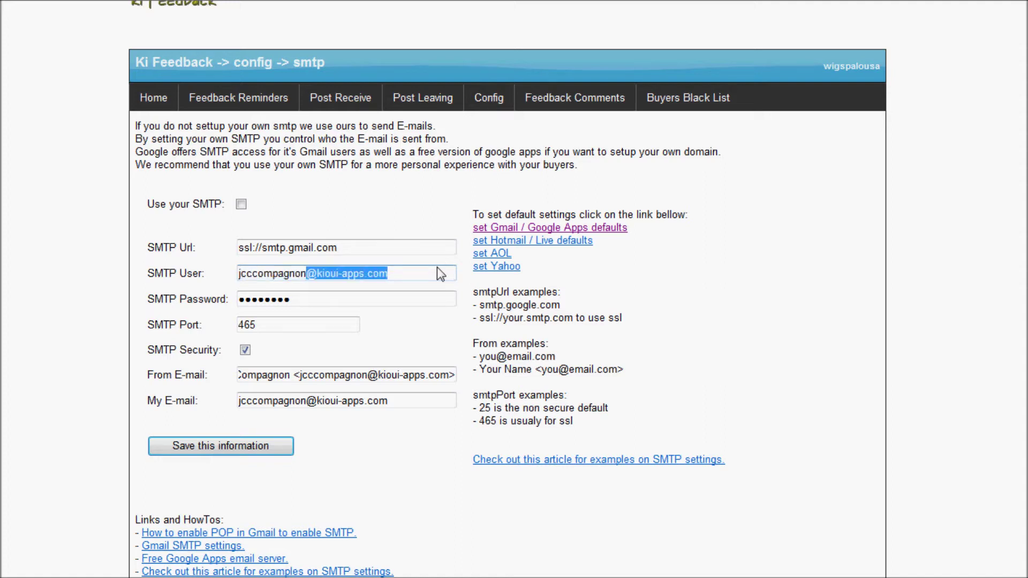
pyautogui.press('BackSpace')
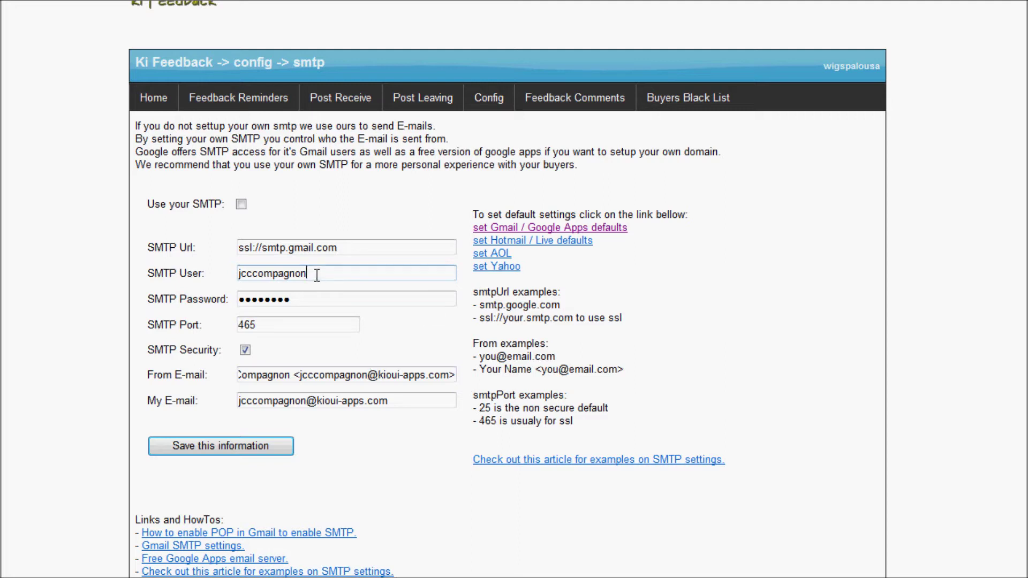
pyautogui.hotkey('ctrl', 'z')
pyautogui.click(241, 205)
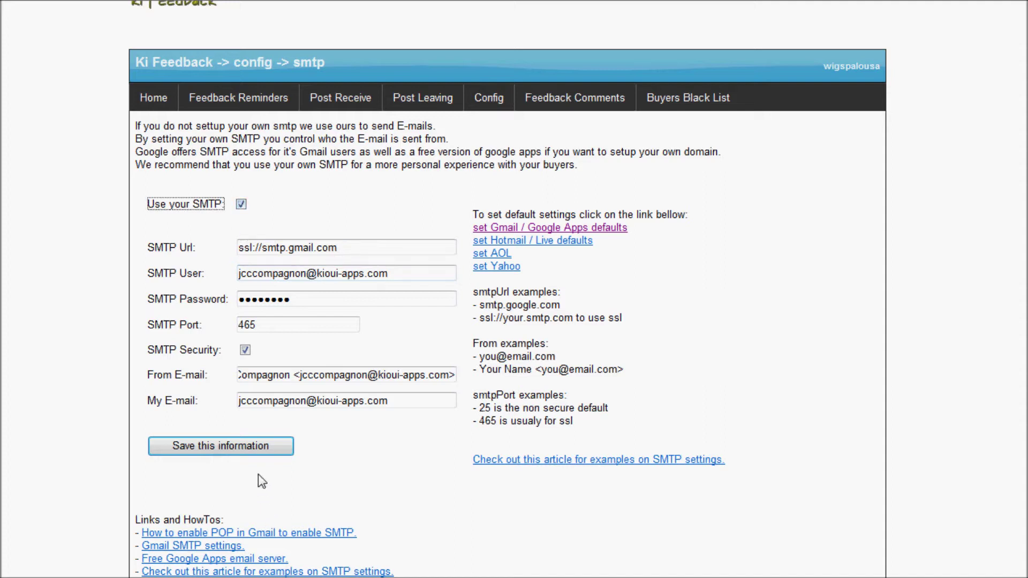
# Save the SMTP settings and confirm, requesting a test e-mail
pyautogui.click(255, 450)
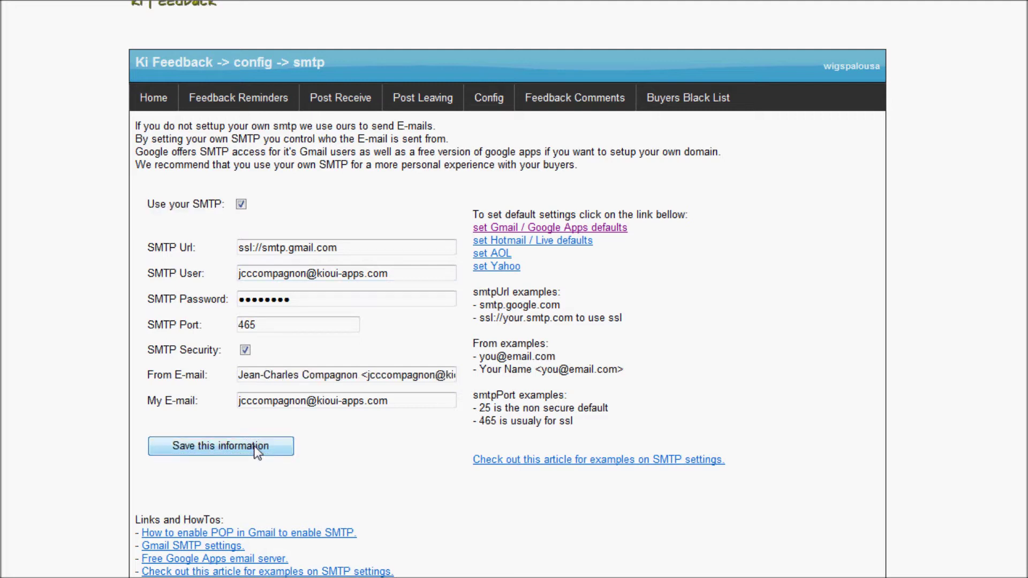
pyautogui.click(256, 450)
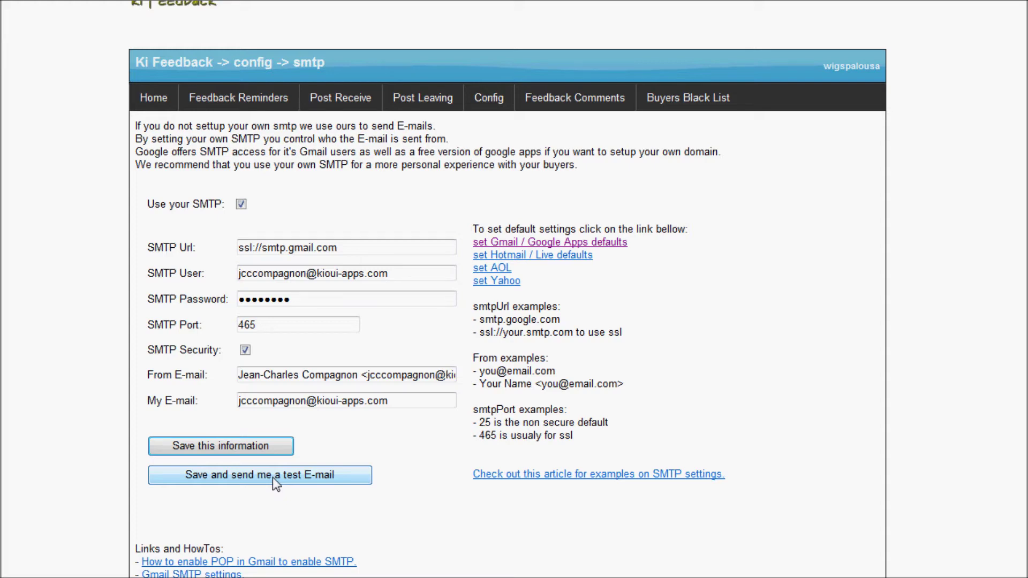
pyautogui.scroll(-1, 273, 479)
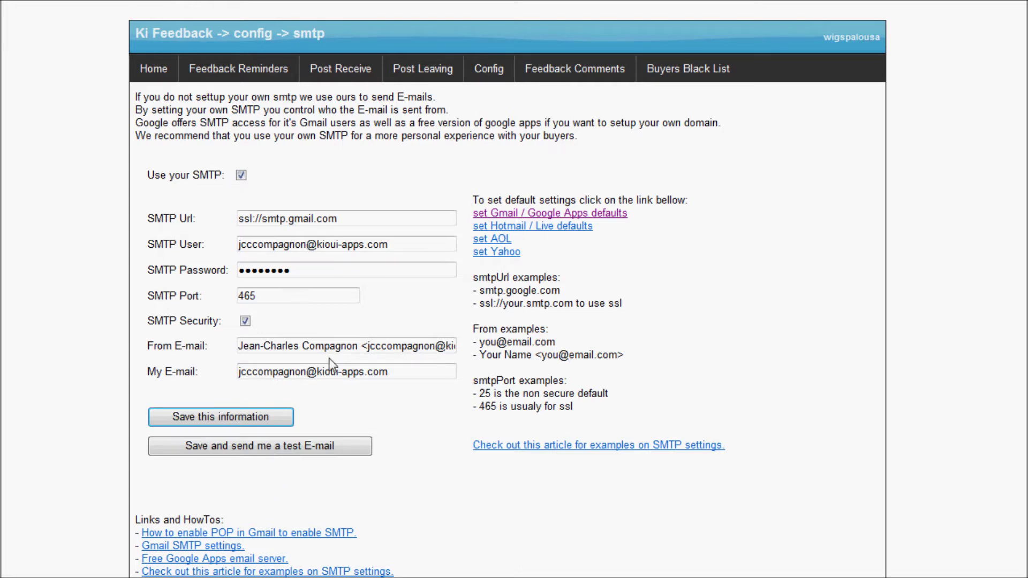
# Turn on 'Use your SMTP' and keep the Gmail settings, ssl://smtp.gmail.com on port 465
pyautogui.moveTo(358, 346); pyautogui.dragTo(346, 348)
pyautogui.click(364, 346)
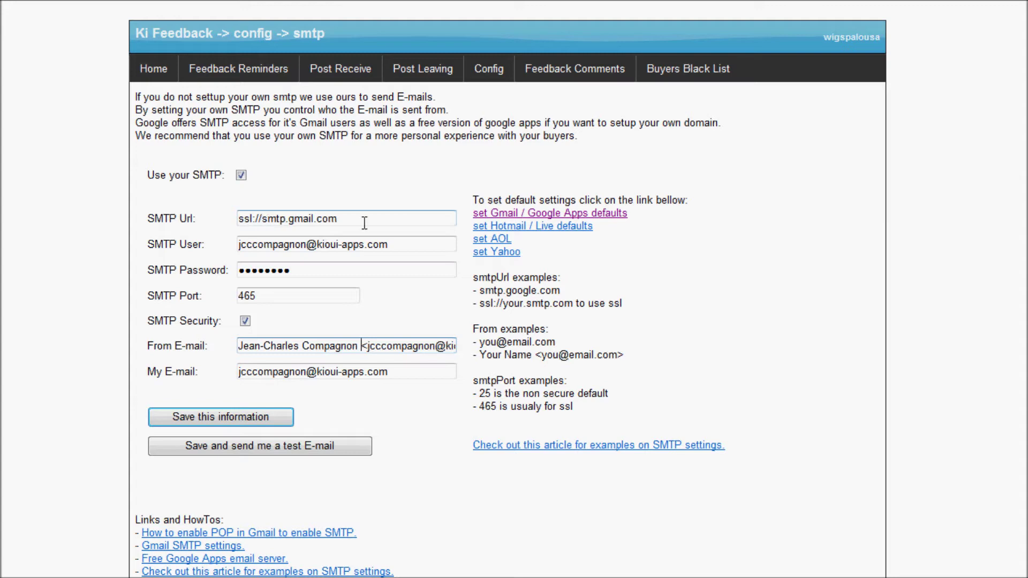
pyautogui.click(241, 175)
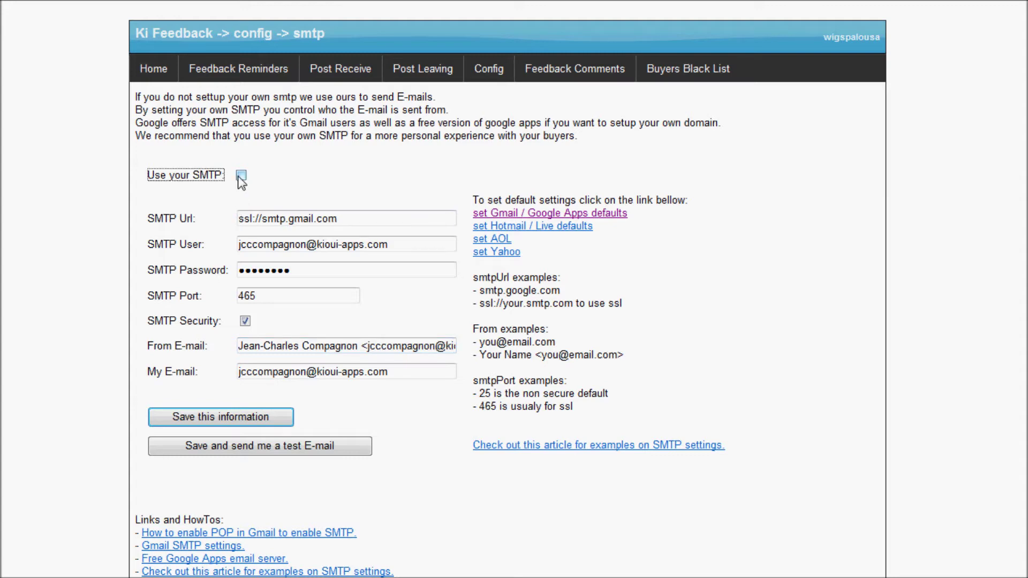
pyautogui.click(238, 417)
pyautogui.moveTo(195, 175); pyautogui.dragTo(220, 177)
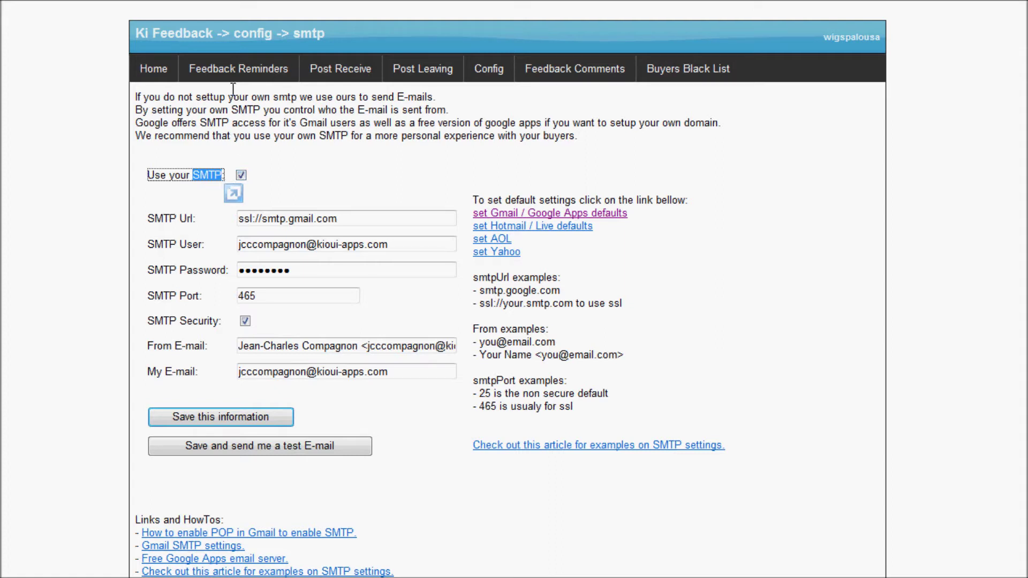
pyautogui.moveTo(234, 82)
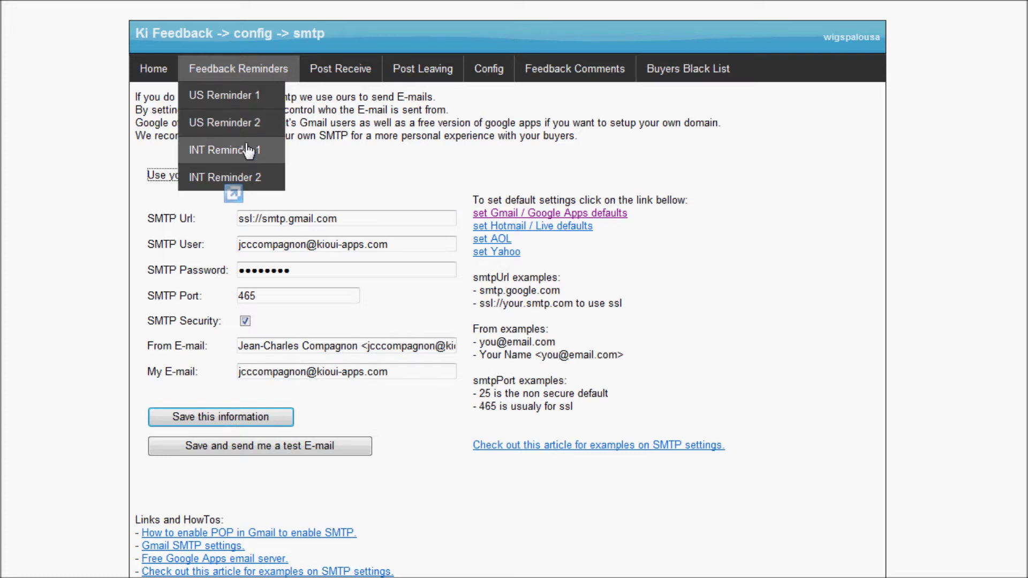
# Open US Reminder 1 and review its subject, message body and 10-day send timing
pyautogui.click(246, 105)
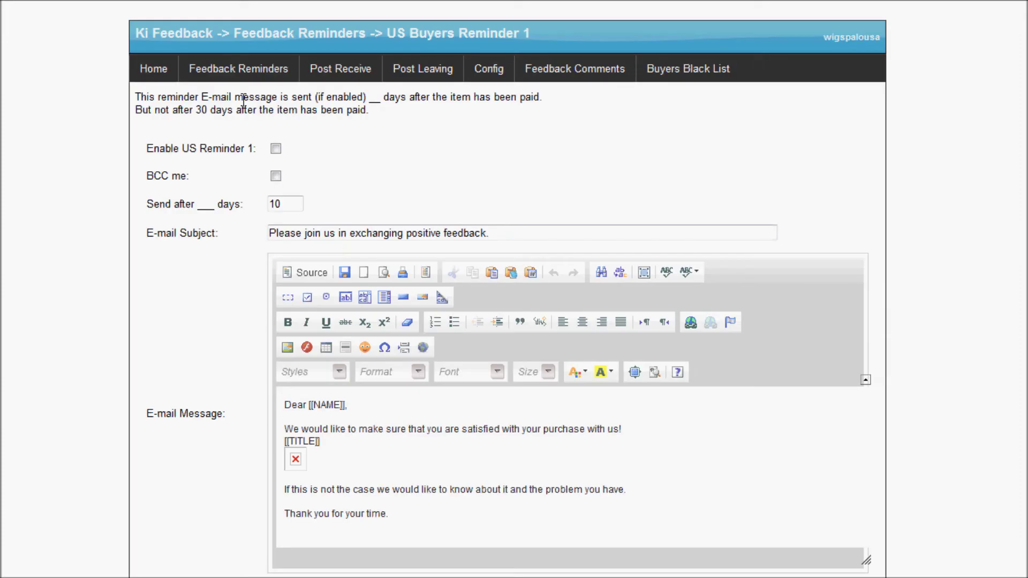
pyautogui.scroll(-3, 288, 210)
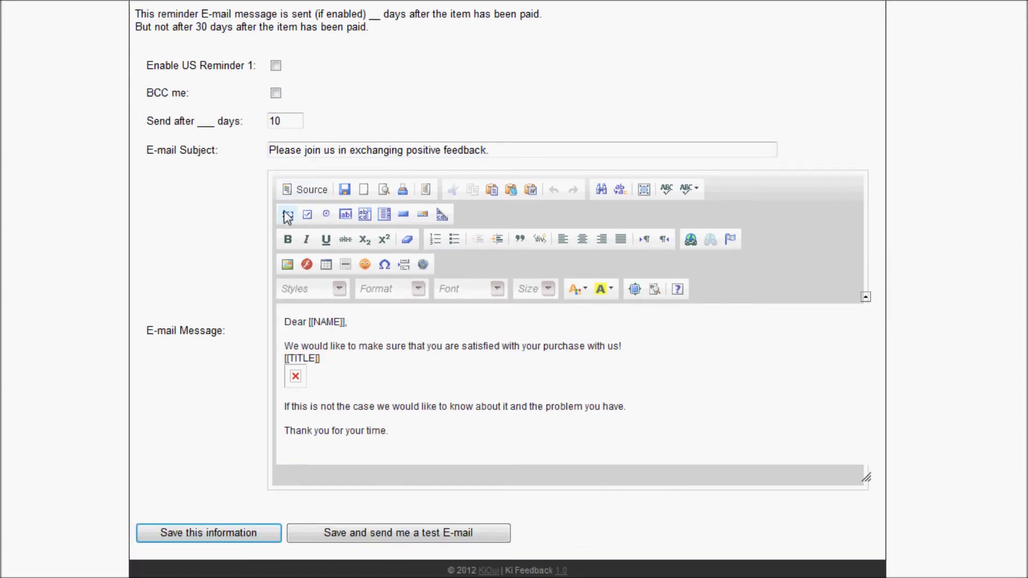
pyautogui.scroll(2, 287, 210)
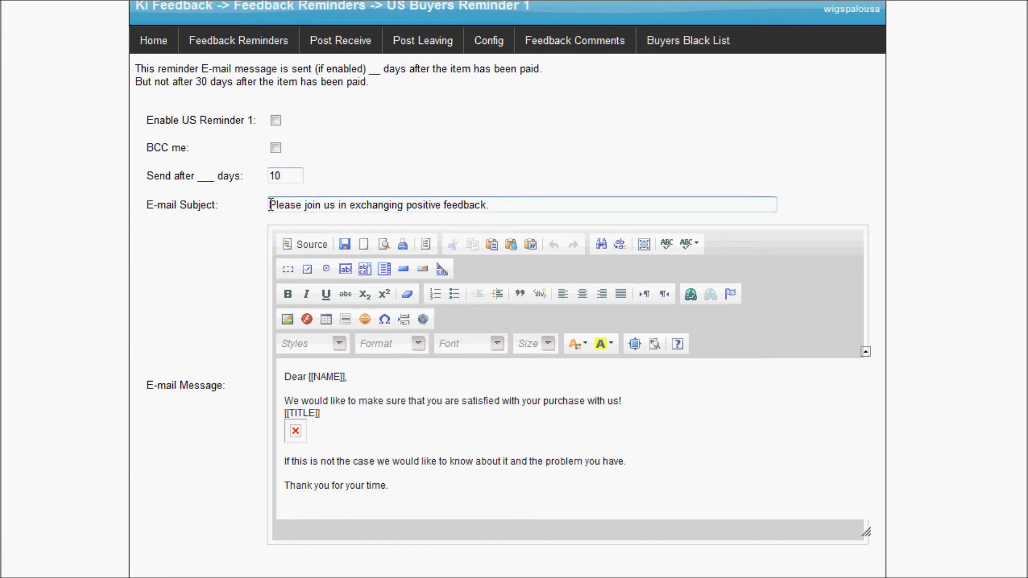
pyautogui.moveTo(274, 204); pyautogui.dragTo(455, 228)
pyautogui.moveTo(308, 386); pyautogui.dragTo(395, 447)
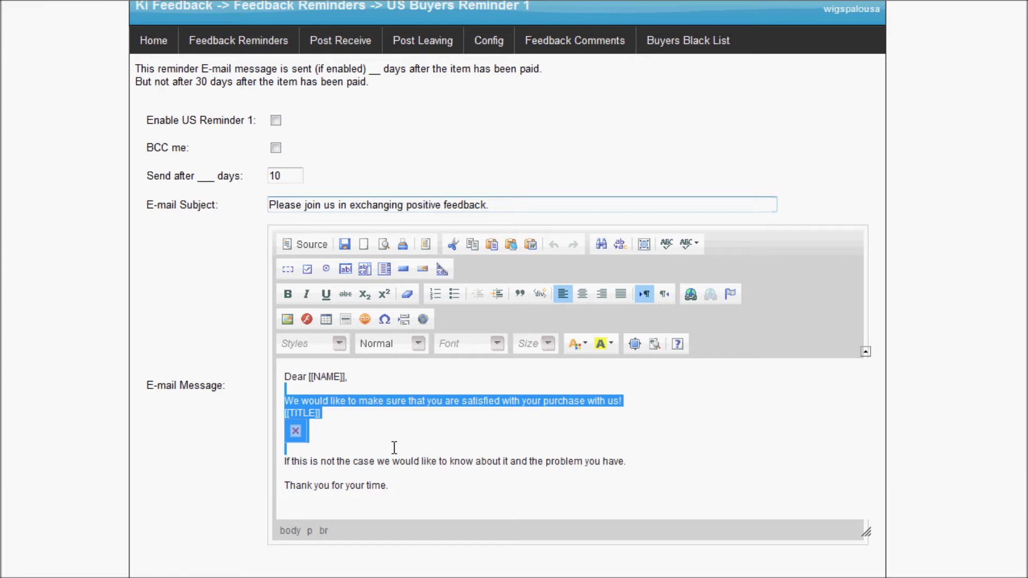
pyautogui.scroll(-2, 421, 509)
pyautogui.scroll(2, 420, 465)
pyautogui.scroll(-1, 475, 444)
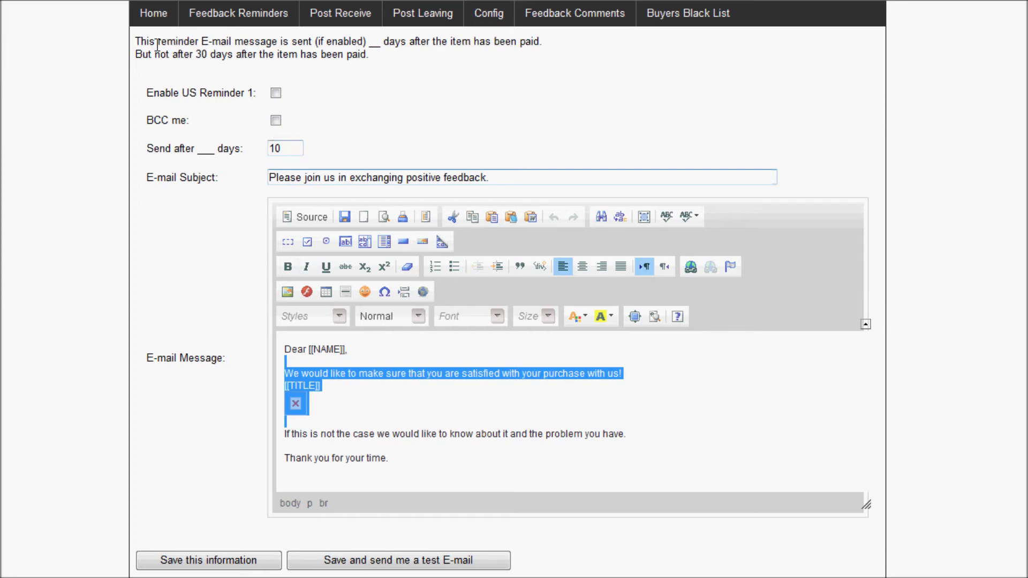
pyautogui.moveTo(157, 43); pyautogui.dragTo(428, 61)
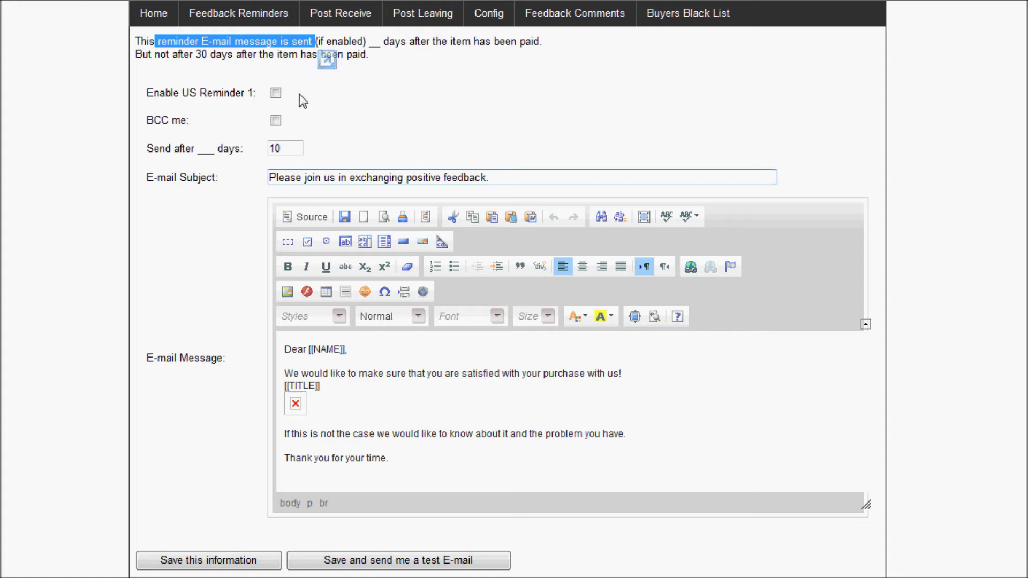
# Change US Reminder 1's send delay from 10 to 8 days, tick BCC me, and enable it
pyautogui.doubleClick(292, 151)
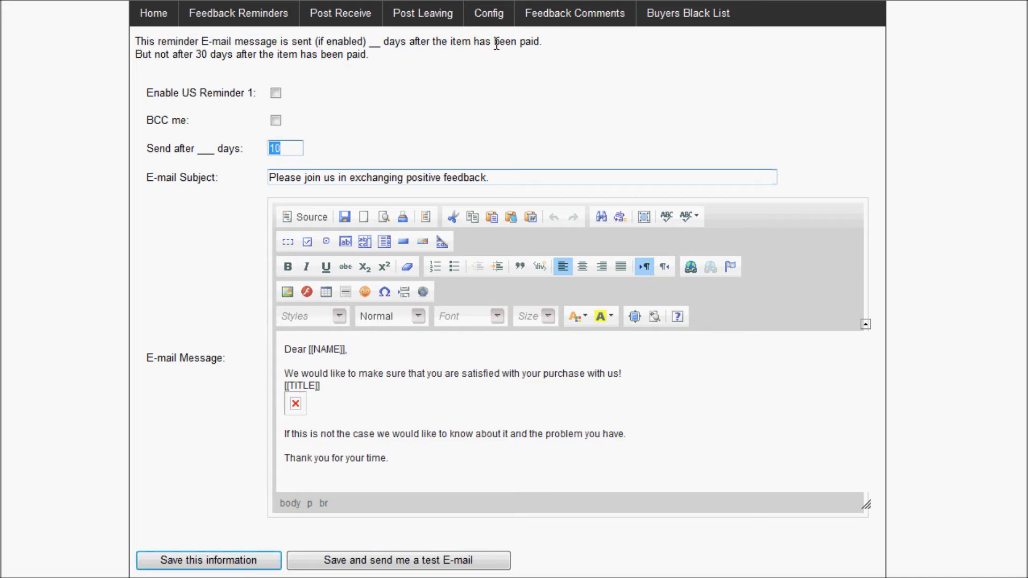
pyautogui.moveTo(285, 152); pyautogui.dragTo(232, 147)
pyautogui.write('8')
pyautogui.click(276, 121)
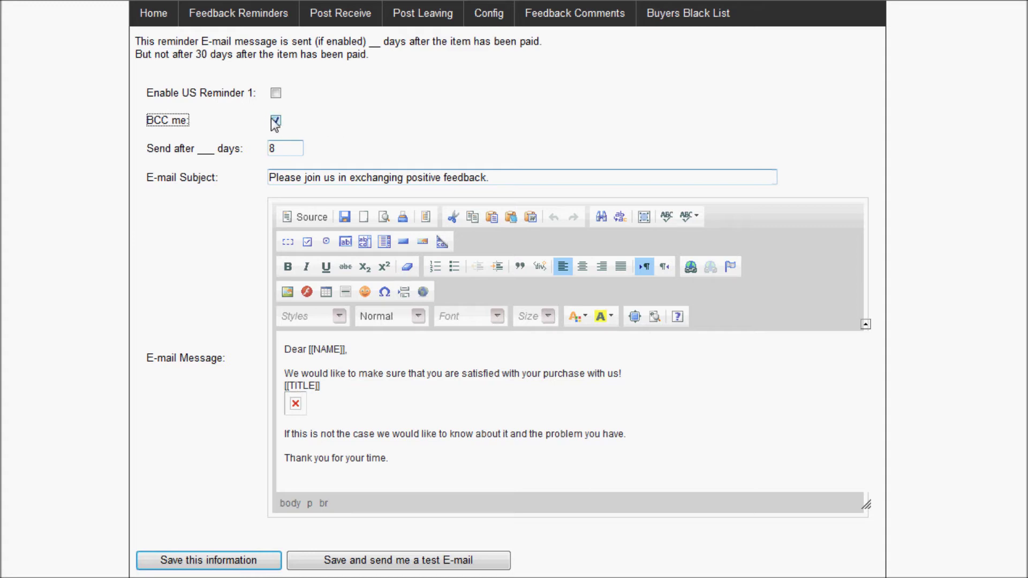
pyautogui.click(276, 94)
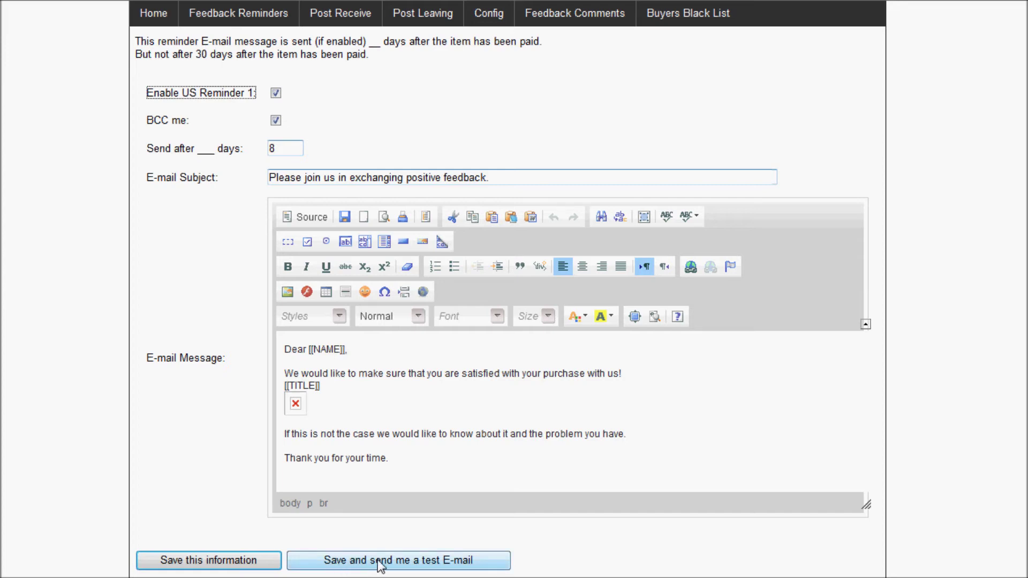
# Look over the Config Feedback and E-Mail SMTP pages, then reopen US Reminder 1
pyautogui.moveTo(492, 13)
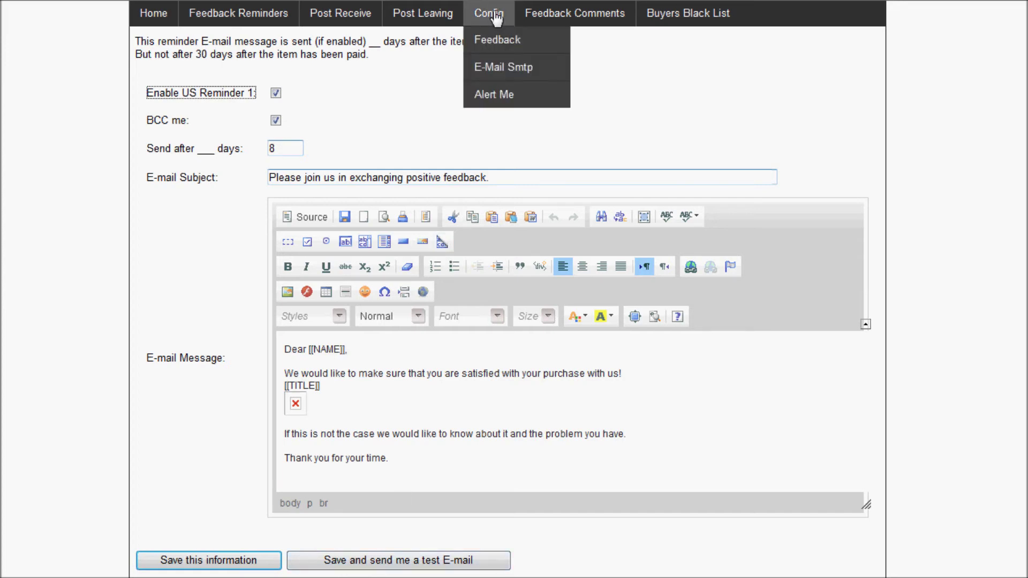
pyautogui.click(498, 48)
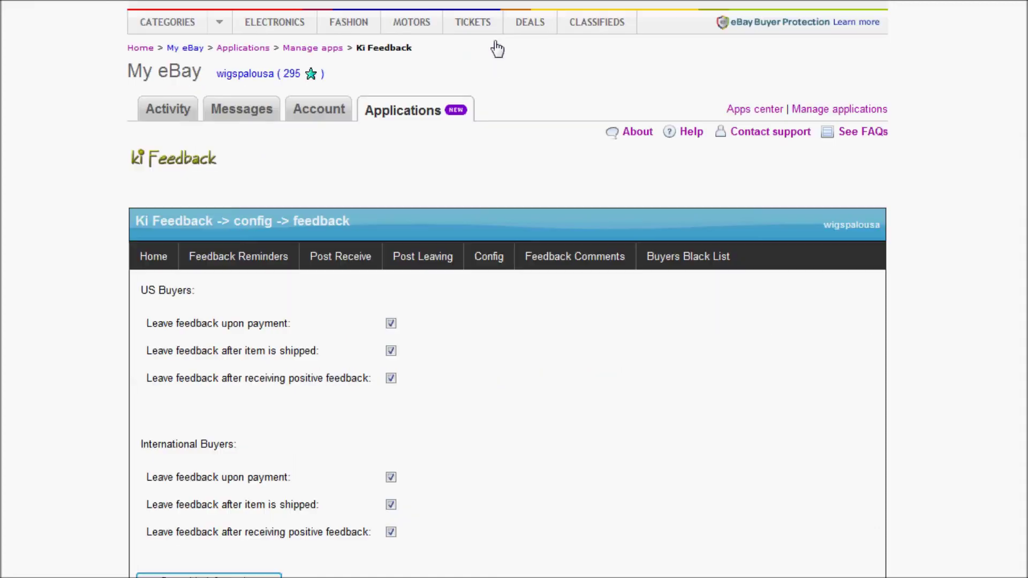
pyautogui.moveTo(498, 273)
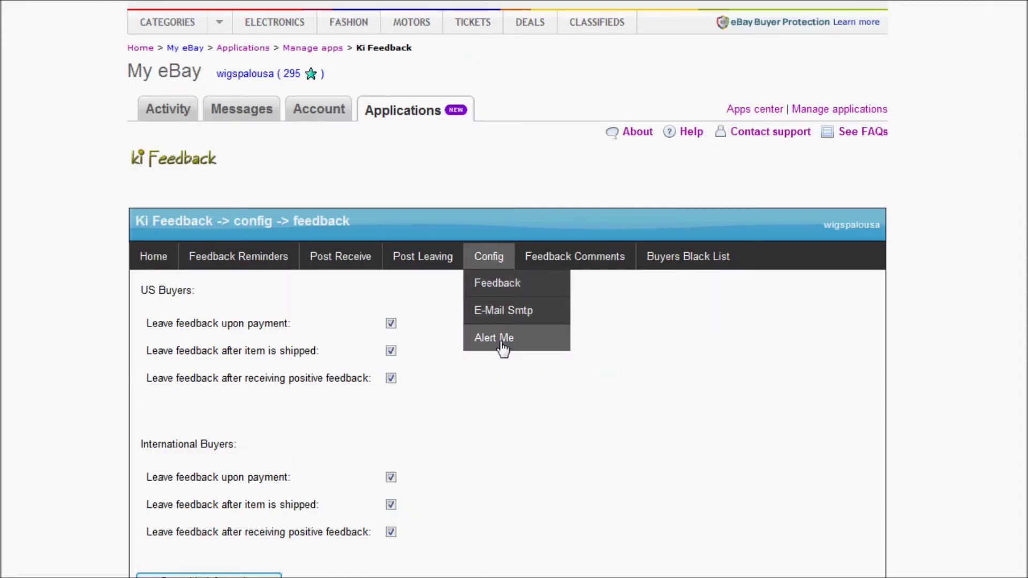
pyautogui.click(505, 312)
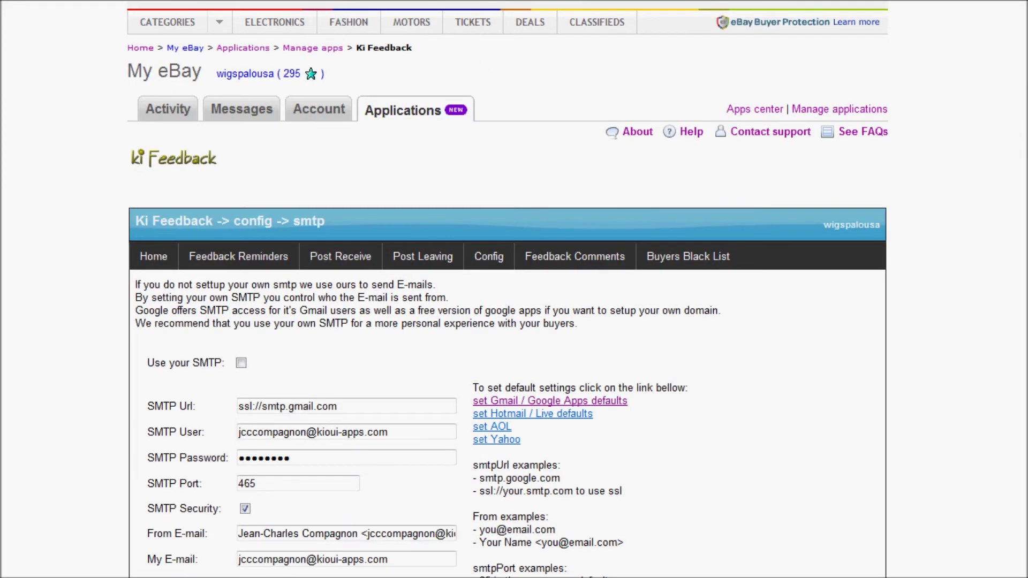
pyautogui.moveTo(393, 559); pyautogui.dragTo(202, 566)
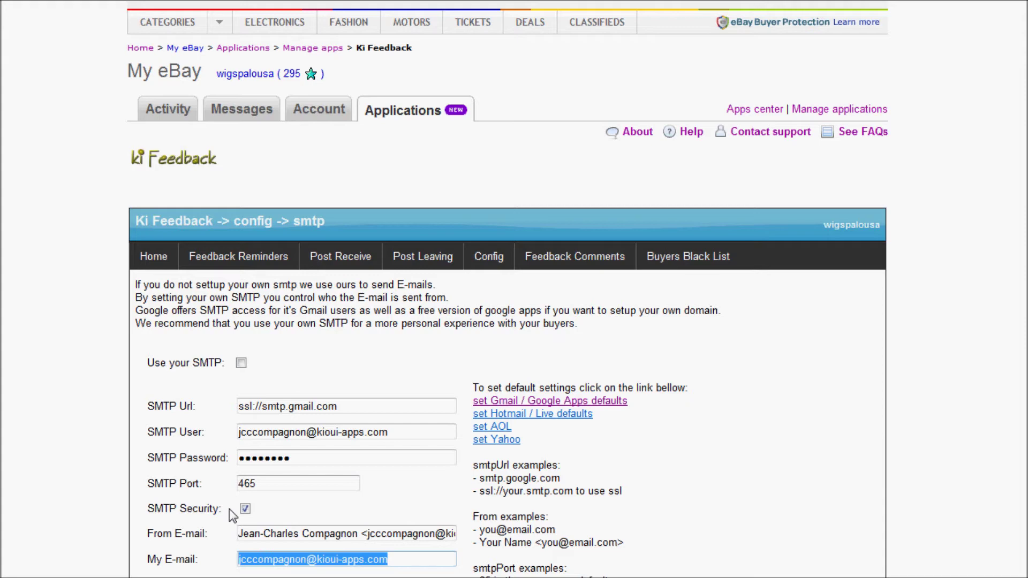
pyautogui.moveTo(239, 263)
pyautogui.click(260, 286)
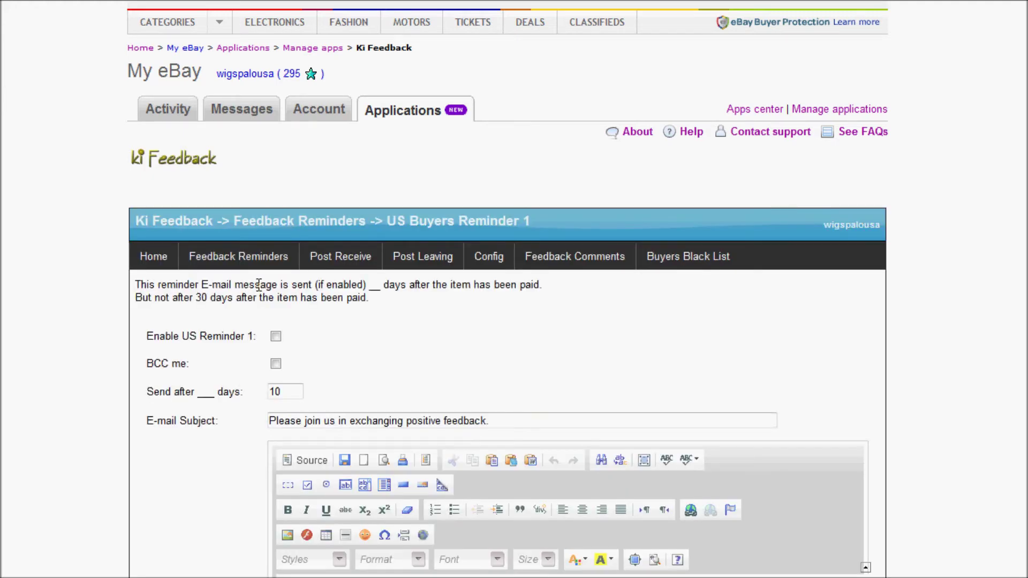
# Enable US Reminder 1 with BCC me and an 8-day send delay, and save it
pyautogui.scroll(-5, 261, 292)
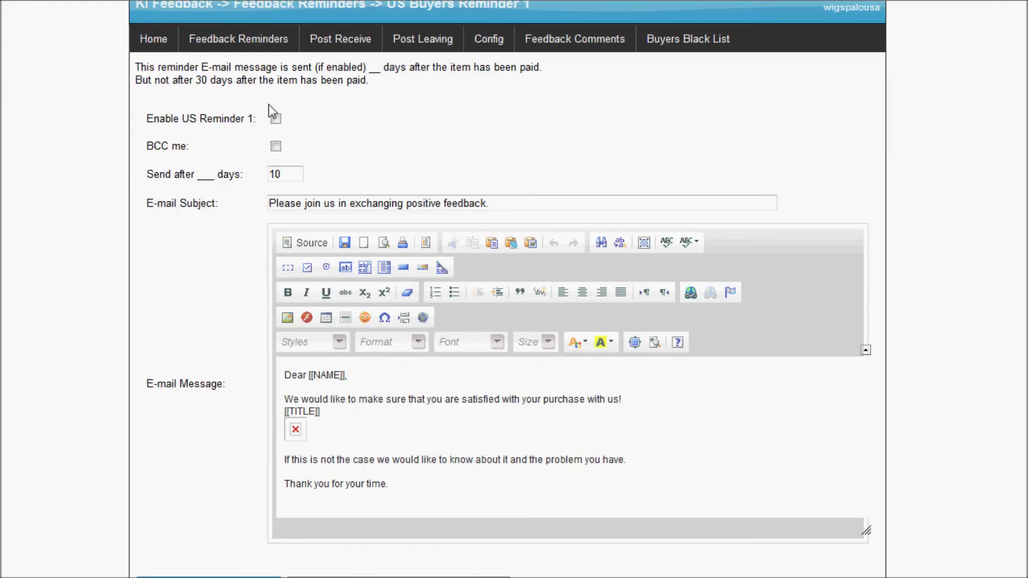
pyautogui.click(276, 119)
pyautogui.click(276, 146)
pyautogui.doubleClick(294, 176)
pyautogui.write('8')
pyautogui.scroll(-3, 227, 303)
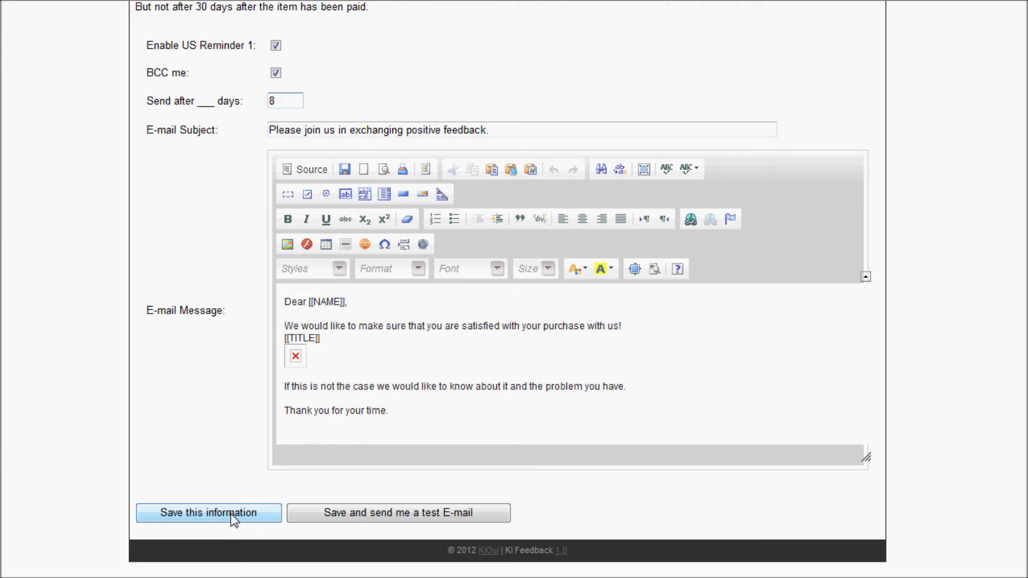
pyautogui.click(230, 513)
# Check the reminder timing note, then go to the INT Reminder 1 page
pyautogui.scroll(2, 236, 472)
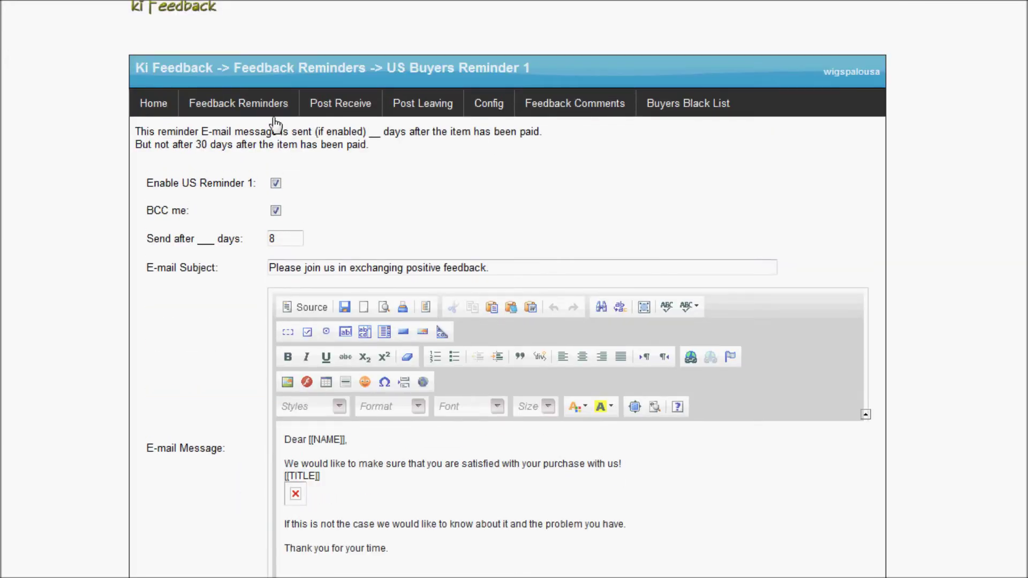
pyautogui.moveTo(311, 133); pyautogui.dragTo(349, 146)
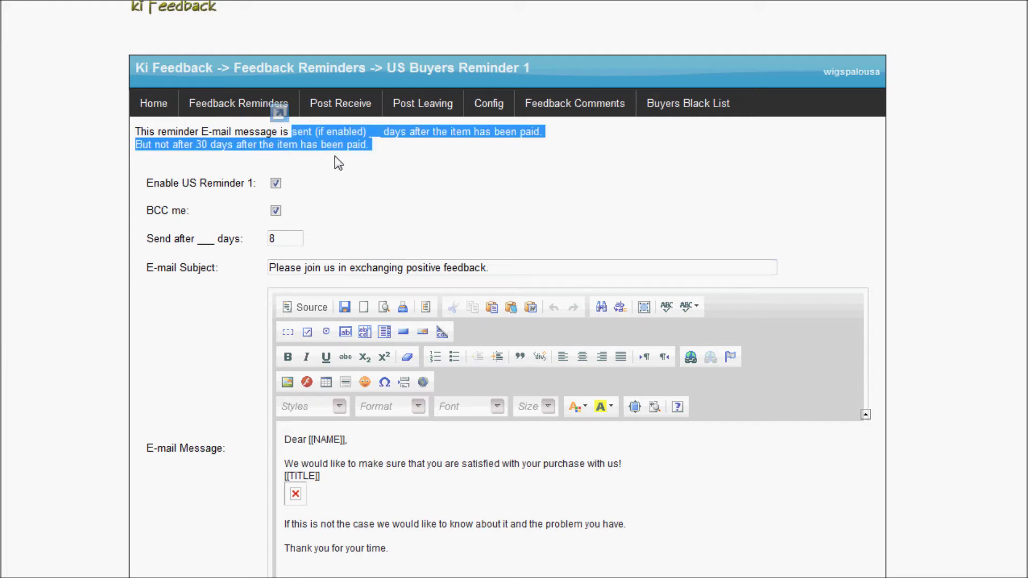
pyautogui.moveTo(236, 117)
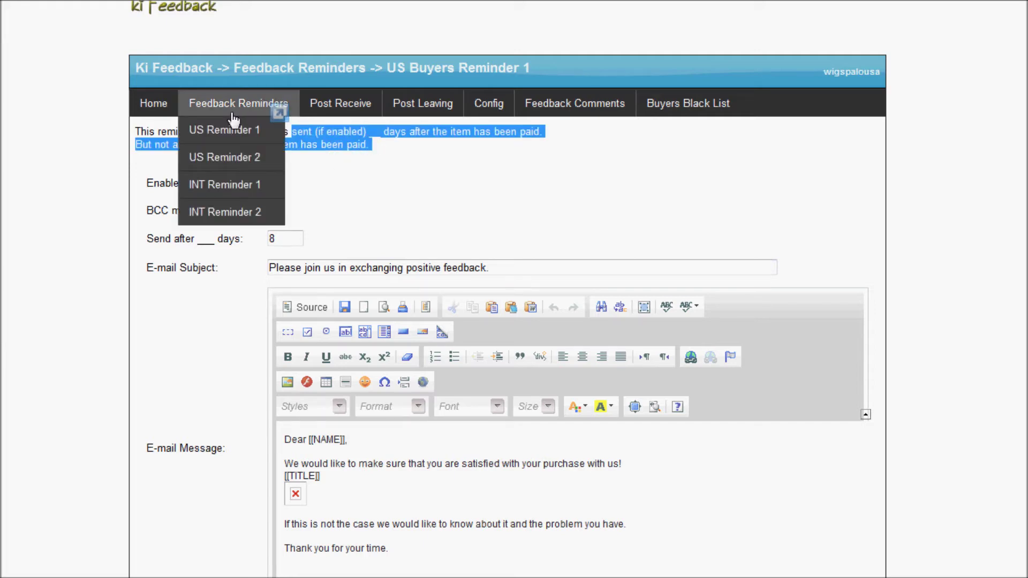
pyautogui.click(233, 188)
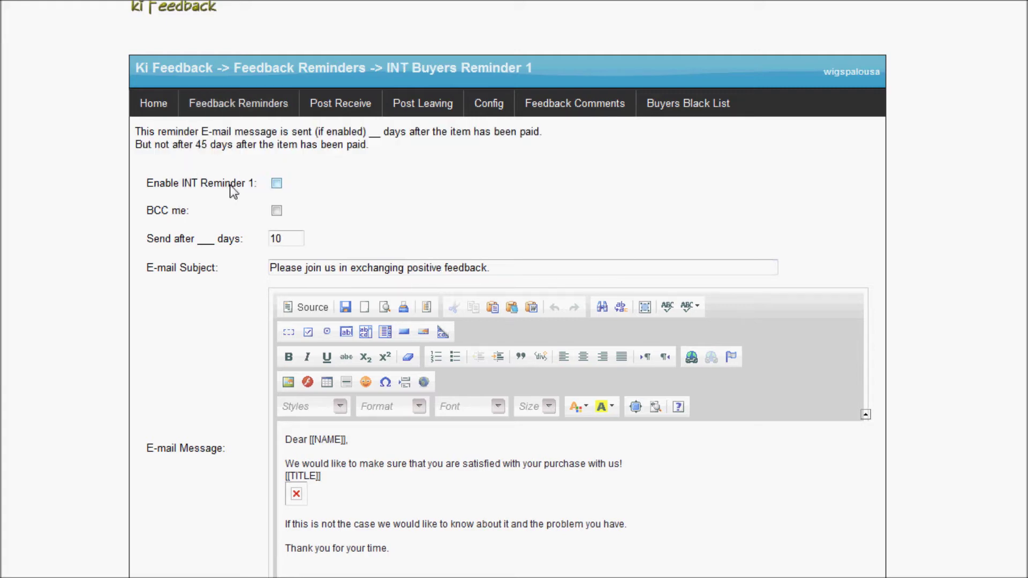
# Enable INT Reminder 1 with BCC me and a 15-day delay, save it, then go to US Reminder 2
pyautogui.click(276, 186)
pyautogui.click(275, 212)
pyautogui.moveTo(290, 237); pyautogui.dragTo(258, 238)
pyautogui.scroll(-1, 242, 249)
pyautogui.scroll(-2, 242, 255)
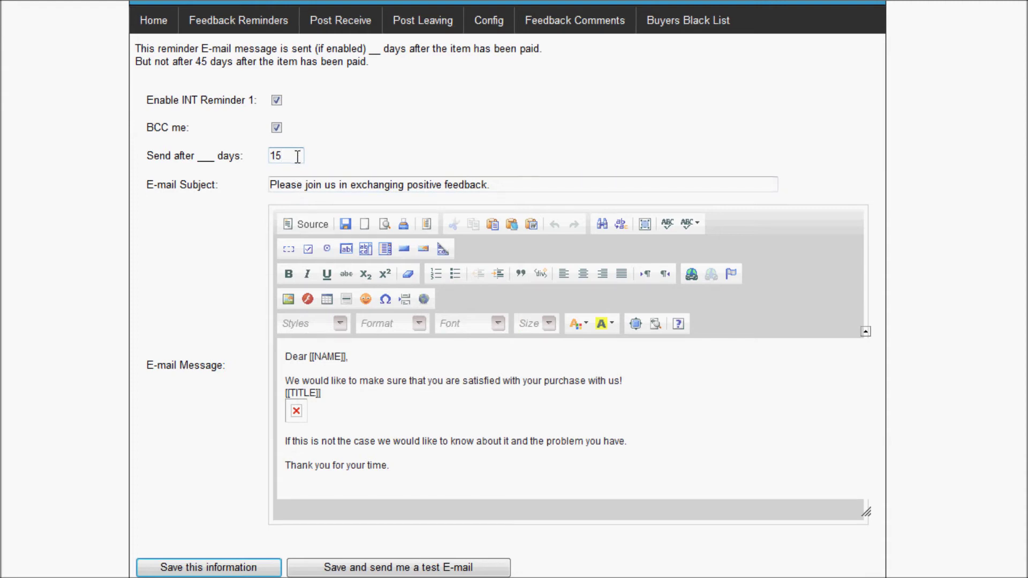
pyautogui.click(234, 568)
pyautogui.moveTo(257, 19)
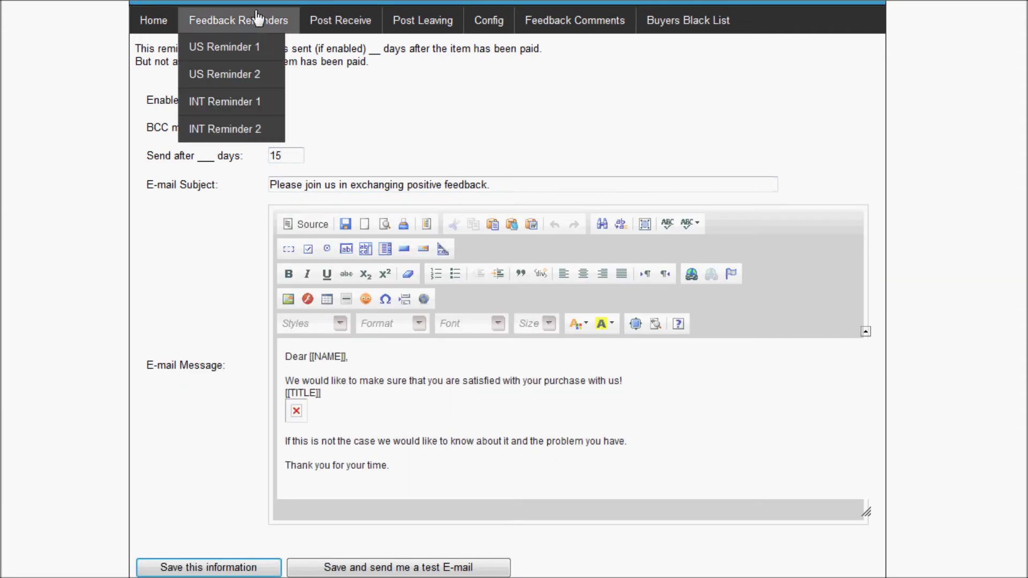
pyautogui.click(246, 75)
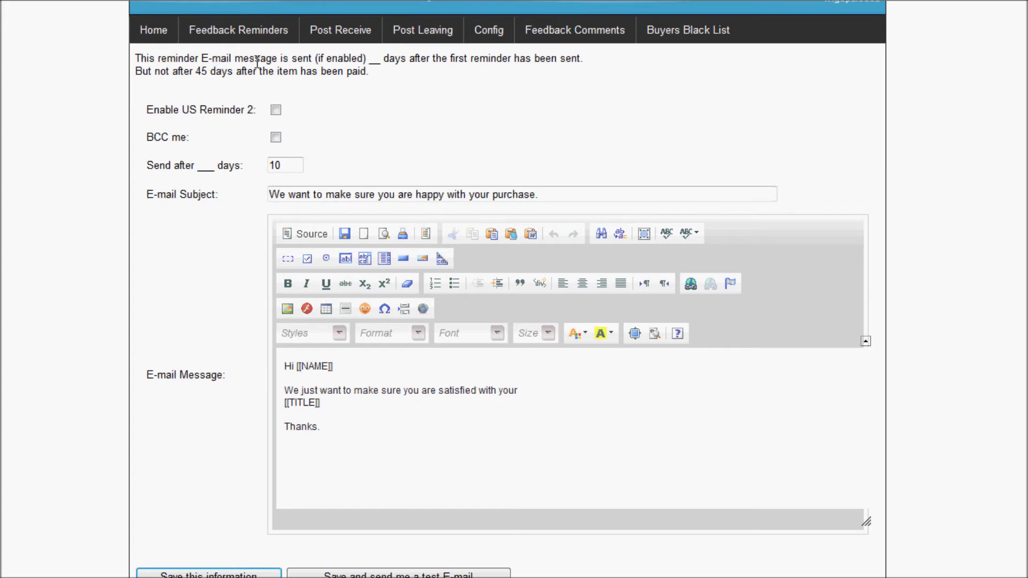
# Enable US Reminder 2 with BCC me and a 10-day delay, and save it
pyautogui.moveTo(257, 62); pyautogui.dragTo(365, 61)
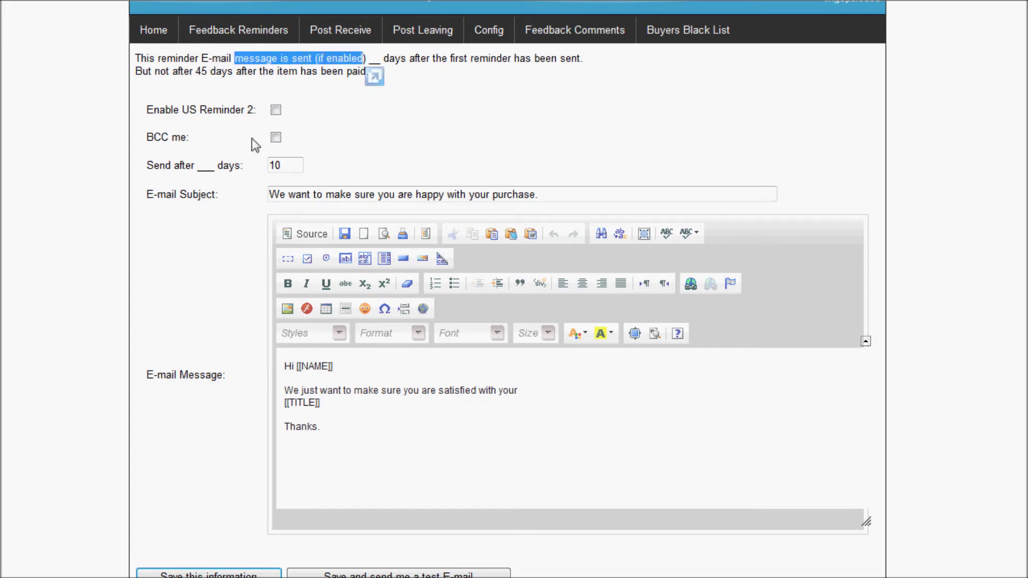
pyautogui.moveTo(177, 165); pyautogui.dragTo(219, 169)
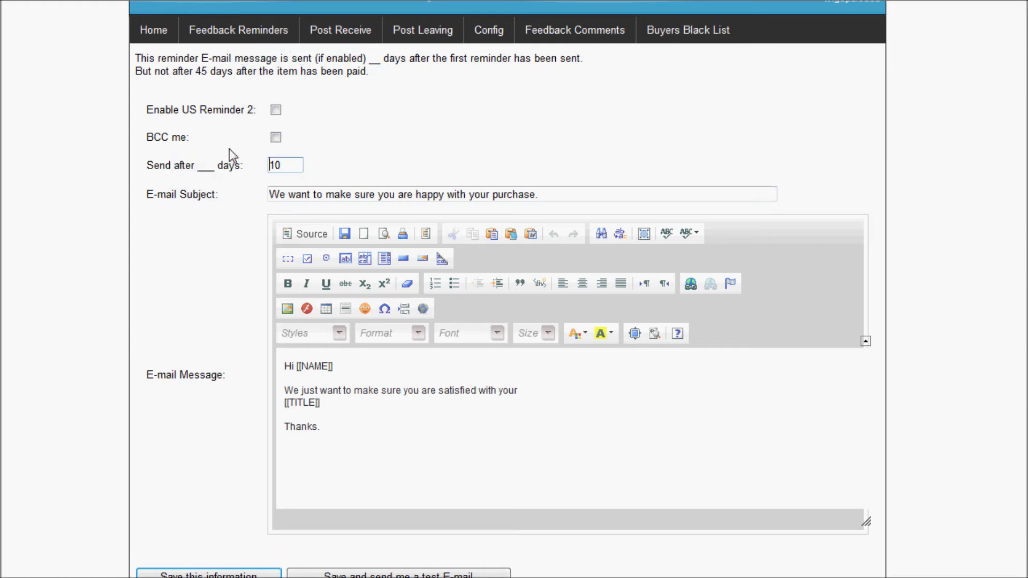
pyautogui.click(275, 110)
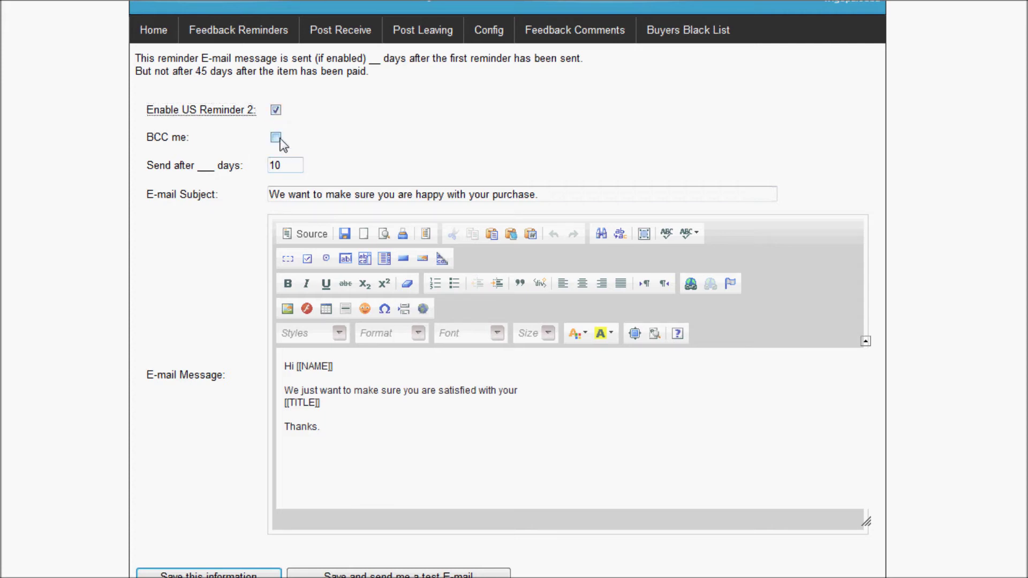
pyautogui.click(277, 137)
pyautogui.moveTo(383, 59); pyautogui.dragTo(498, 69)
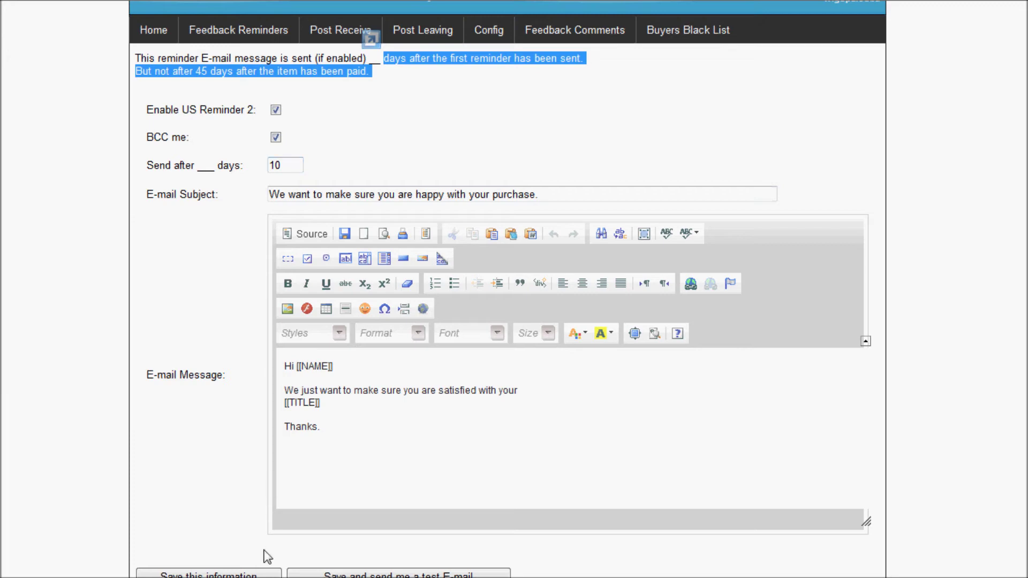
pyautogui.click(249, 571)
# Go to the INT Reminder 2 settings page
pyautogui.click(226, 157)
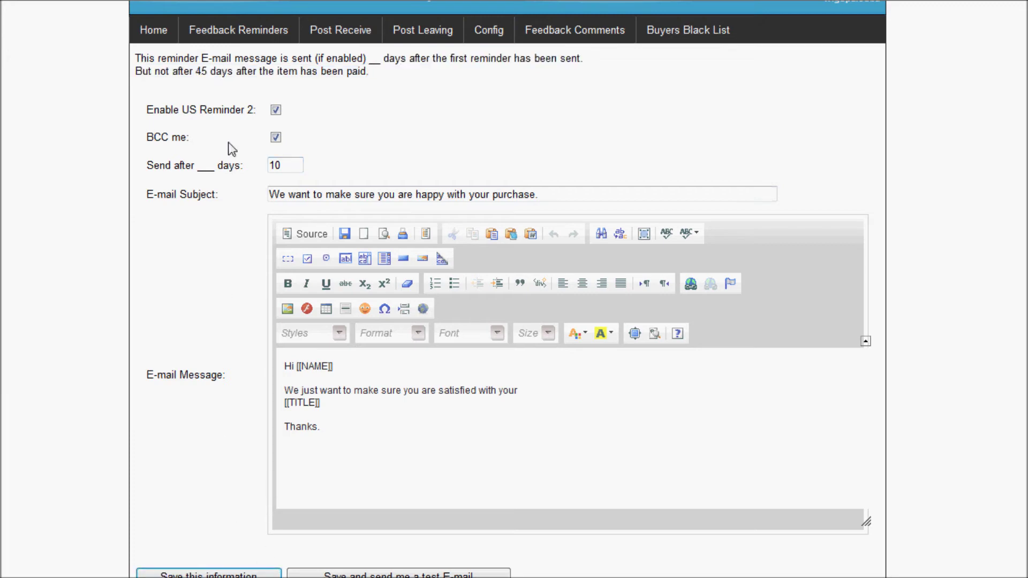
pyautogui.moveTo(238, 30)
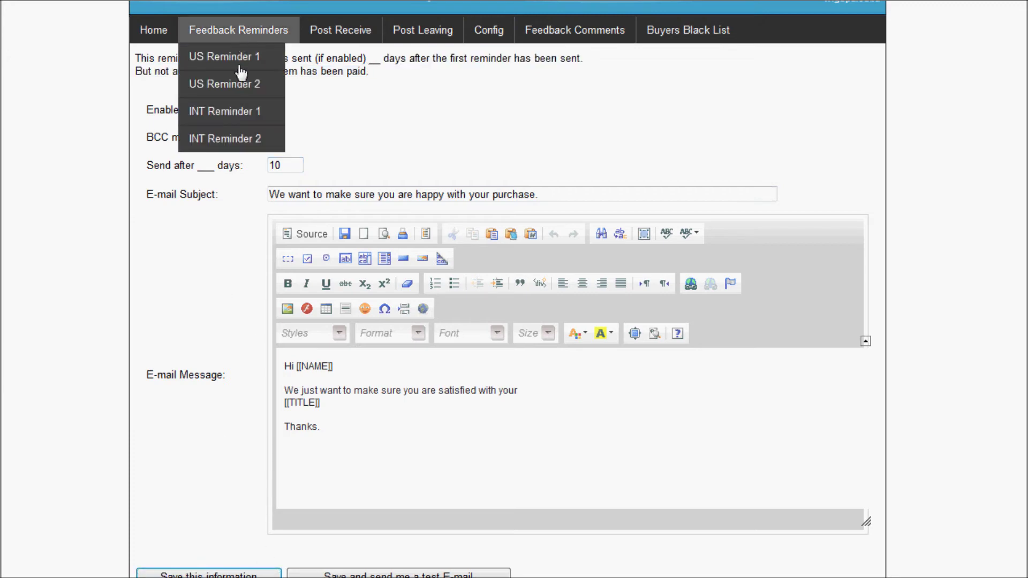
pyautogui.click(238, 141)
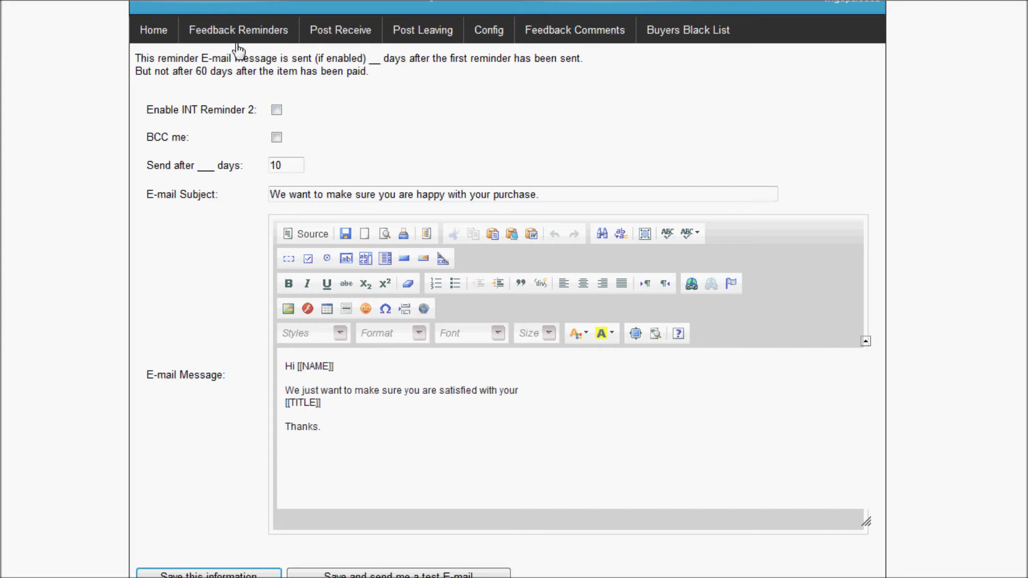
# Leave INT Reminder 2 disabled and go to the US Post Receiving Message page
pyautogui.moveTo(238, 32)
pyautogui.moveTo(358, 34)
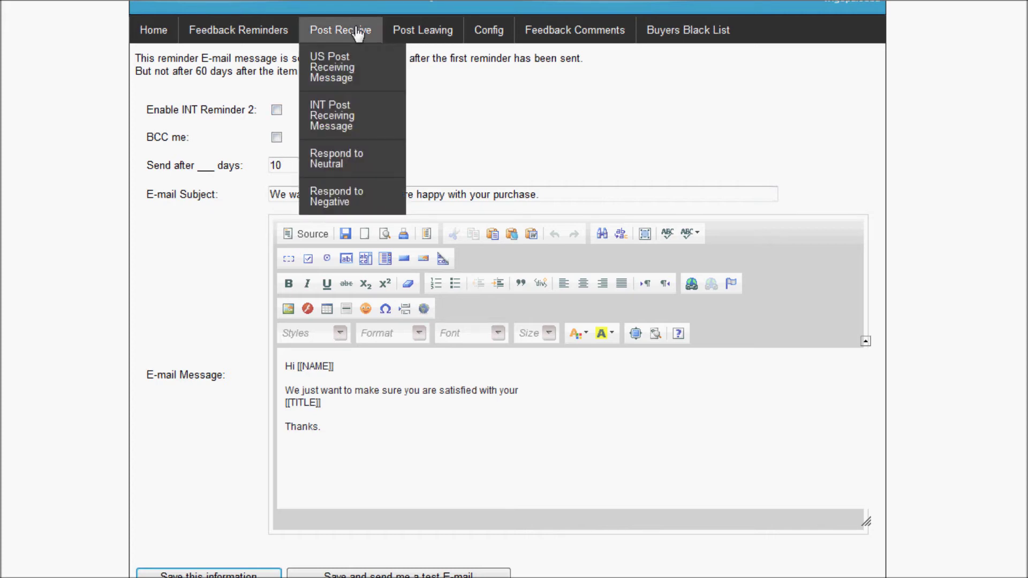
pyautogui.click(345, 75)
# Reopen US Post Receiving Message, scroll through its 'Hi [[NAME]]' template, and place the cursor in the body
pyautogui.scroll(-2, 474, 274)
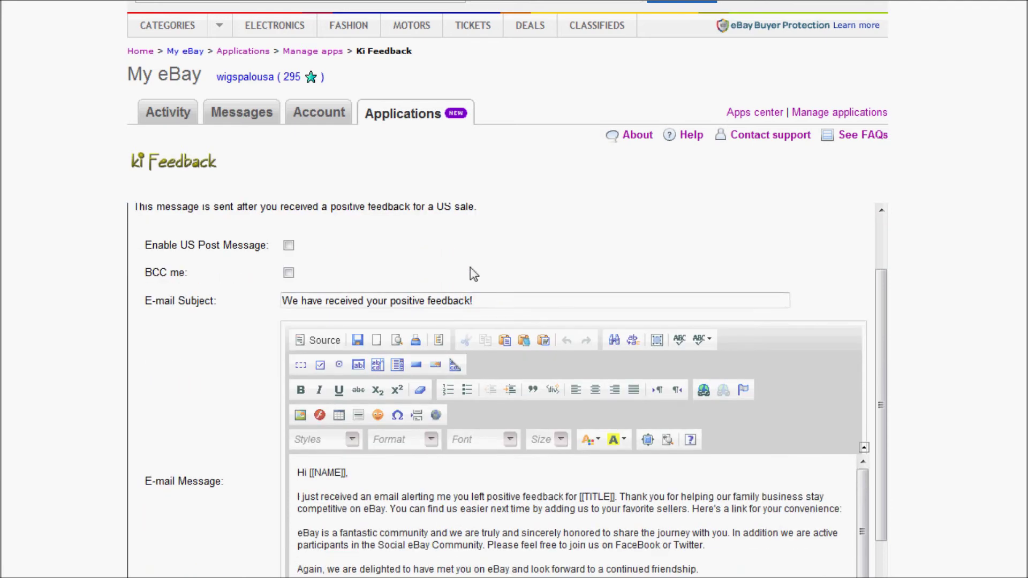
pyautogui.scroll(2, 431, 259)
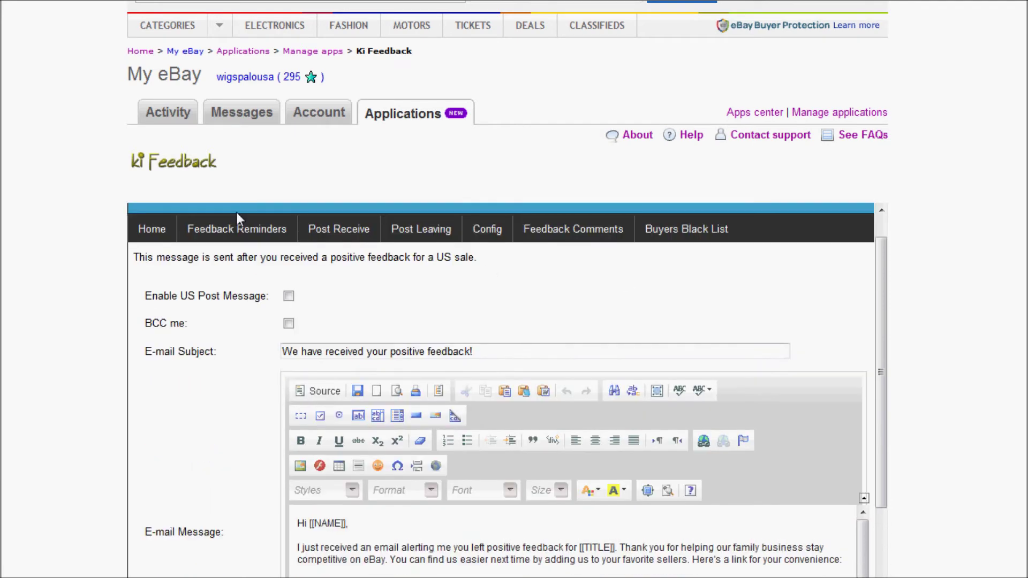
pyautogui.moveTo(328, 244)
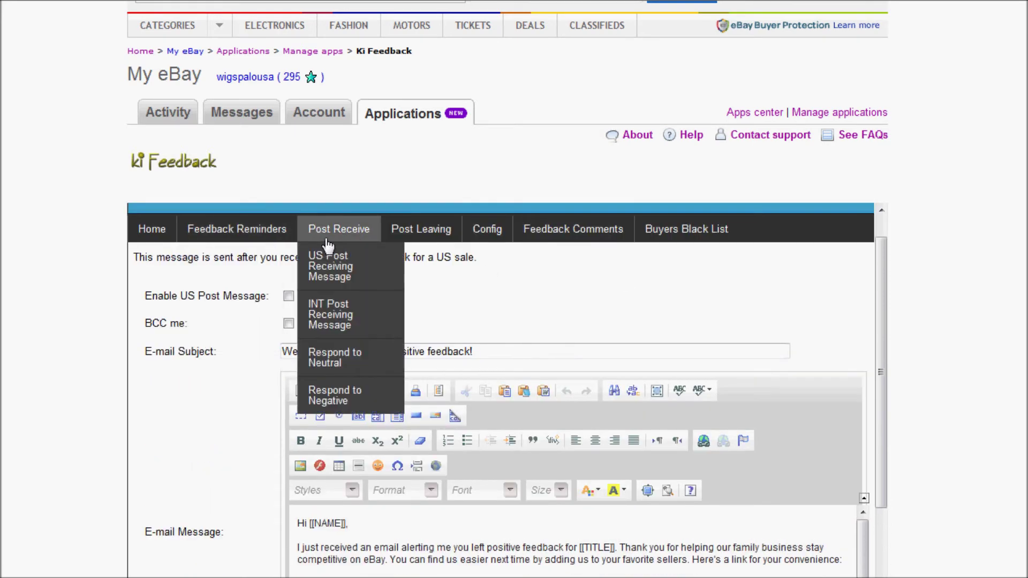
pyautogui.moveTo(322, 114)
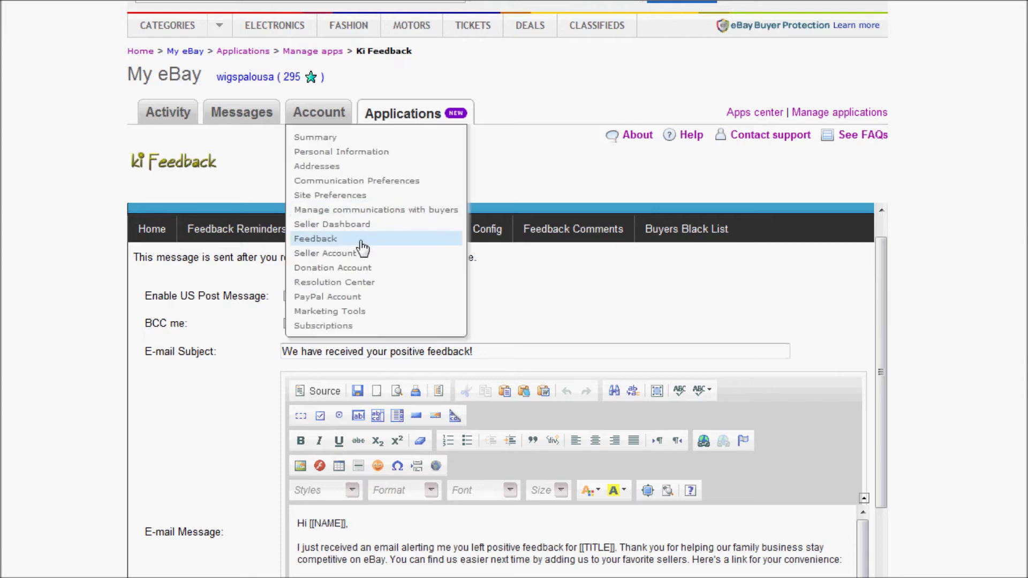
pyautogui.click(362, 247)
pyautogui.moveTo(422, 332)
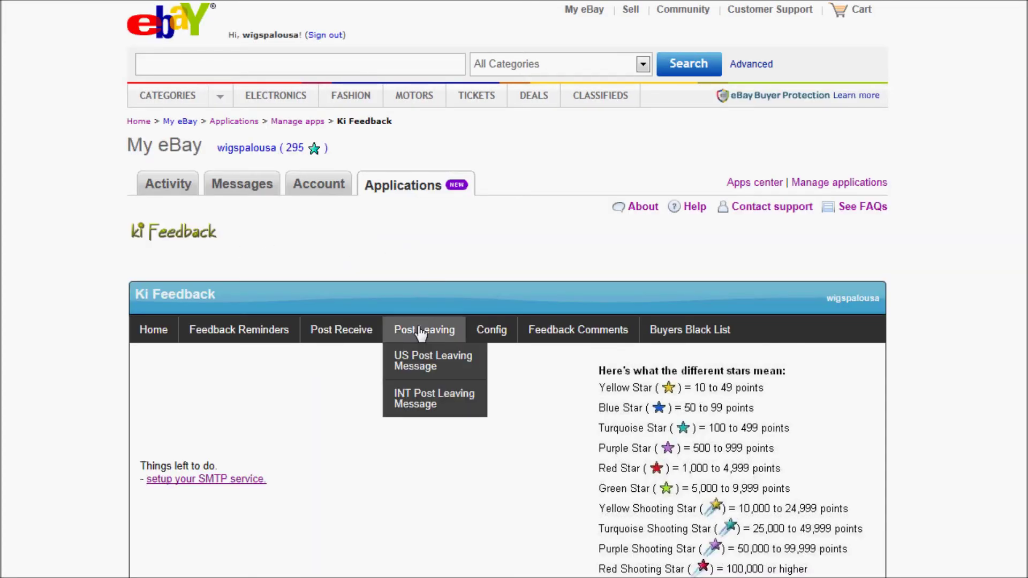
pyautogui.moveTo(344, 331)
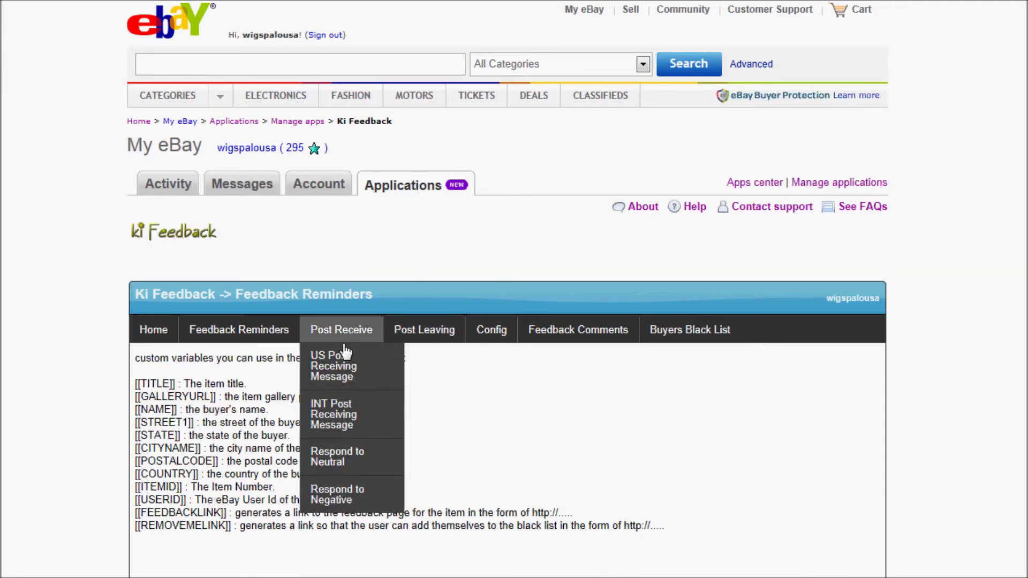
pyautogui.click(337, 370)
pyautogui.scroll(-3, 356, 348)
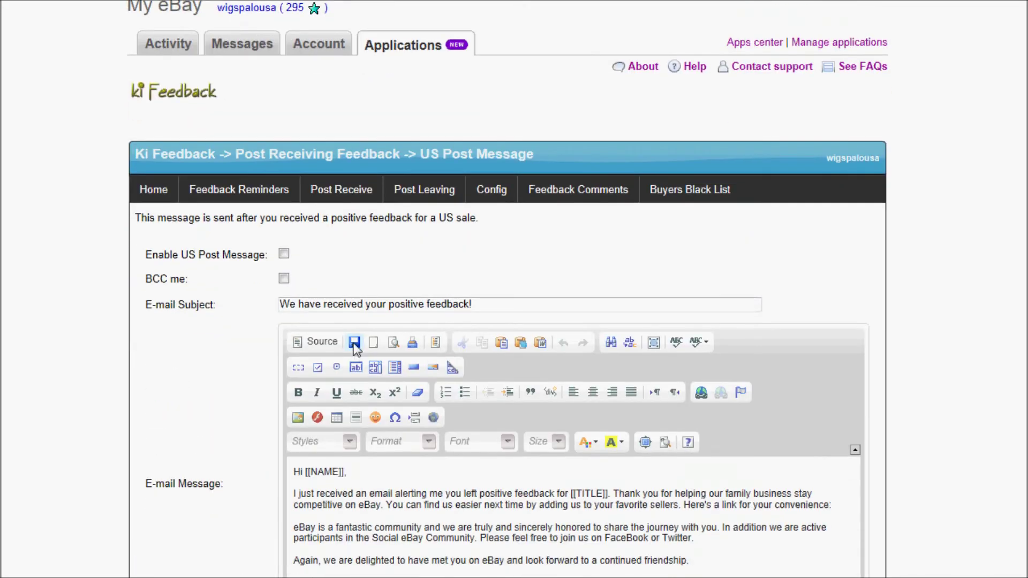
pyautogui.scroll(-3, 355, 346)
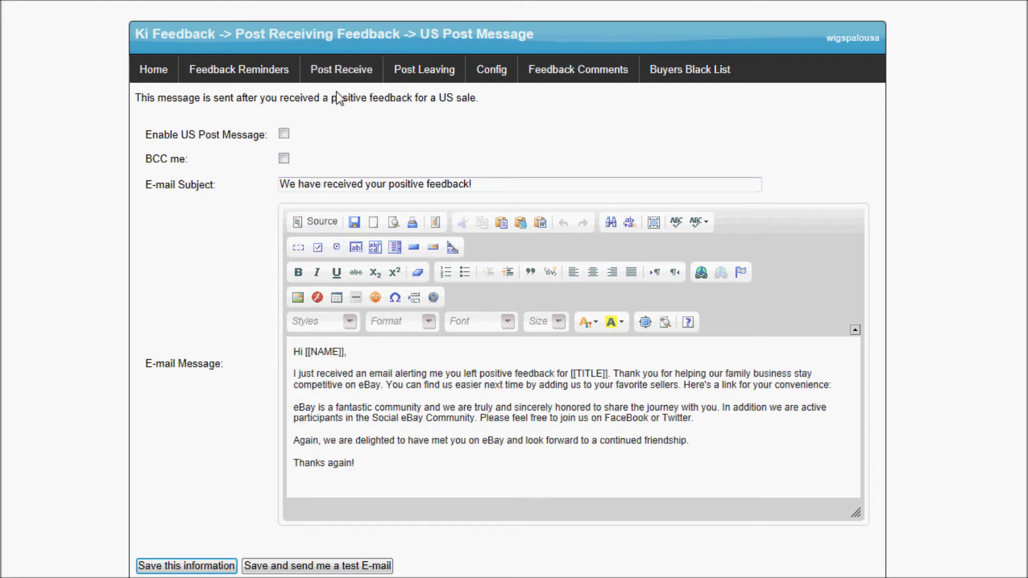
pyautogui.moveTo(339, 81)
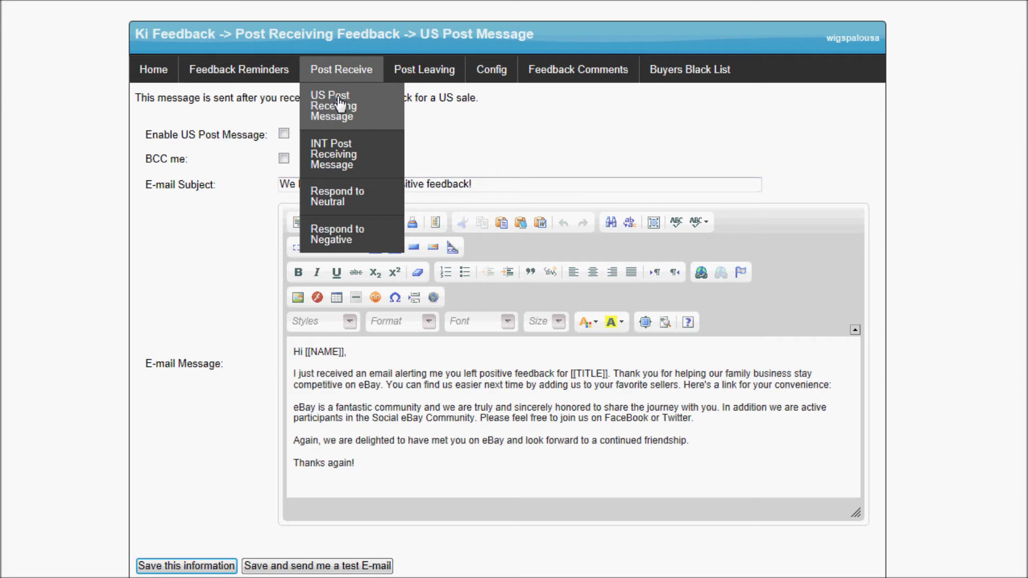
pyautogui.click(347, 393)
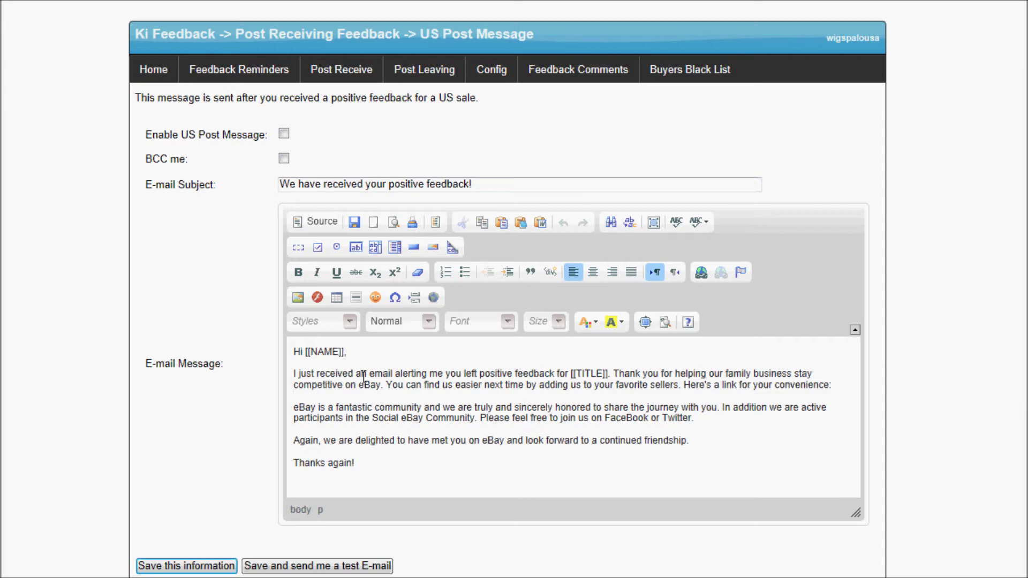
# Add a test line after 'Thanks again!' and delete it, leaving the message unchanged
pyautogui.click(363, 464)
pyautogui.press('Return')
pyautogui.write('fjhkdjkasdhfkasl')
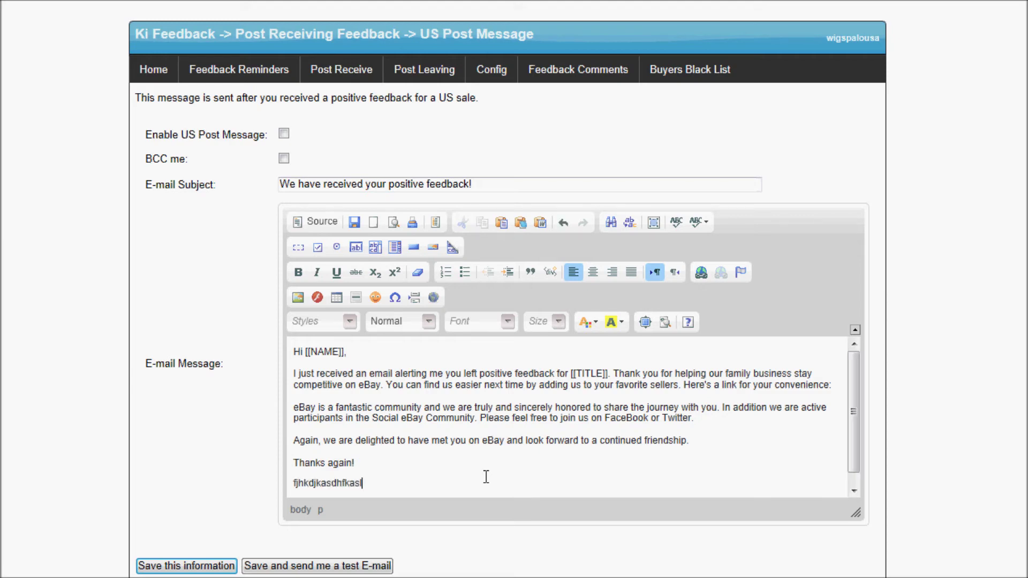
pyautogui.hotkey('shift', 'Home')
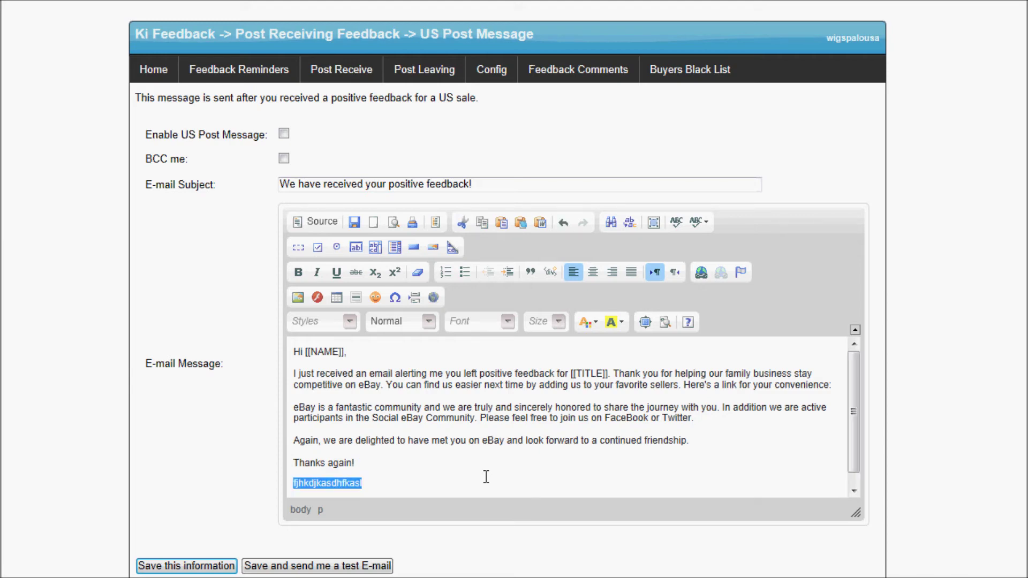
pyautogui.press('BackSpace')
pyautogui.press('BackSpace')
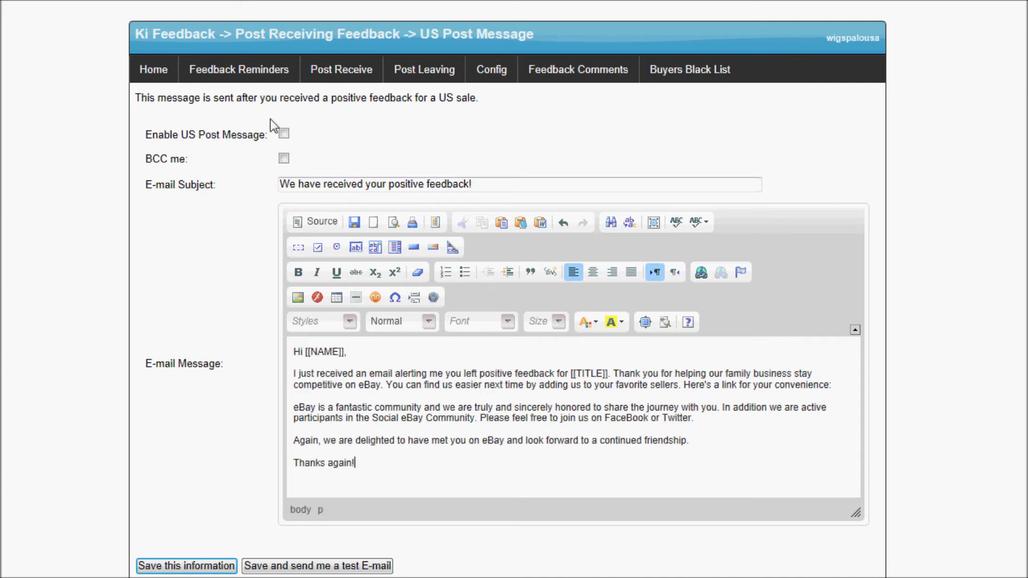
# Tick Enable US Post Message and save the settings
pyautogui.moveTo(363, 79)
pyautogui.click(284, 133)
pyautogui.click(186, 566)
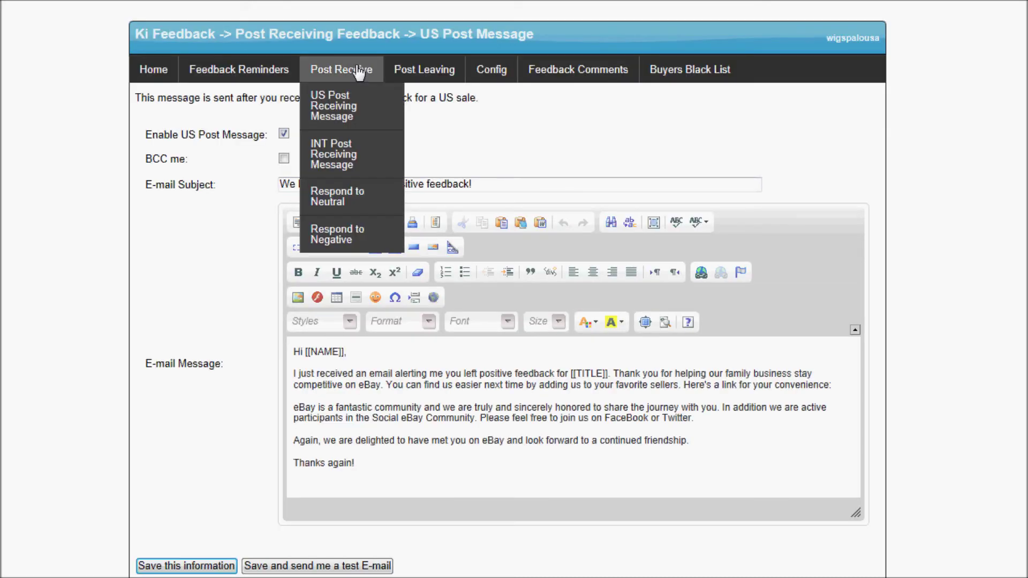
# Enable the INT Post Receiving Message under Post Receive and save the setting
pyautogui.click(338, 159)
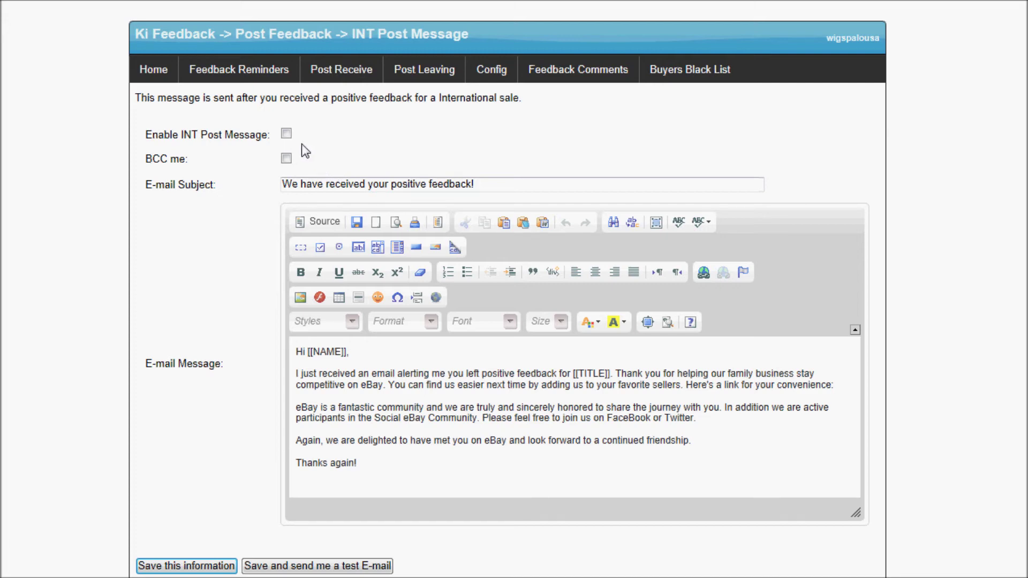
pyautogui.click(288, 136)
pyautogui.click(198, 566)
pyautogui.moveTo(351, 86)
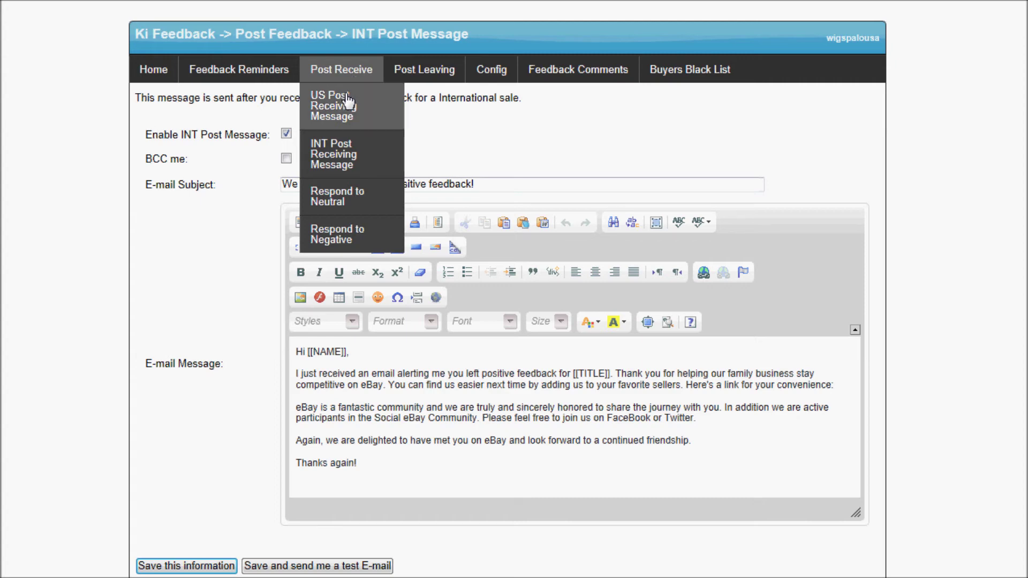
# Open Respond to Neutral and toggle Enable Post Neutral on, off and on again
pyautogui.click(346, 203)
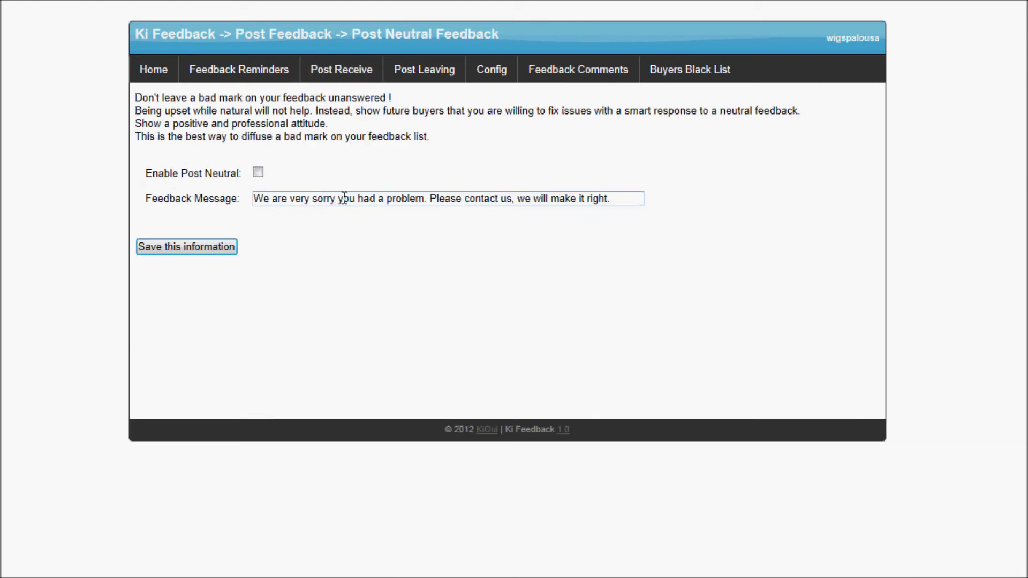
pyautogui.click(258, 173)
pyautogui.moveTo(253, 199); pyautogui.dragTo(615, 196)
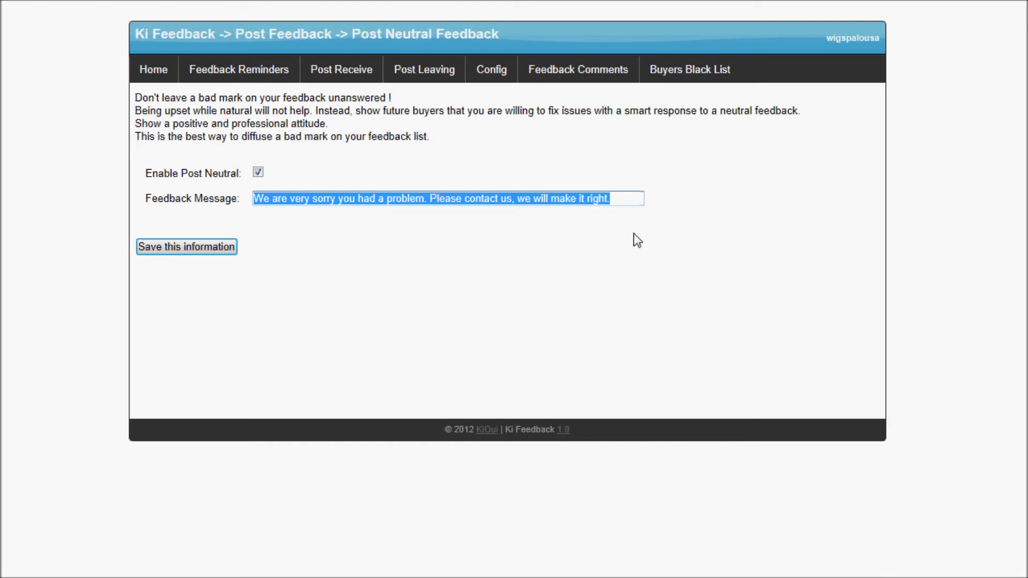
pyautogui.click(622, 199)
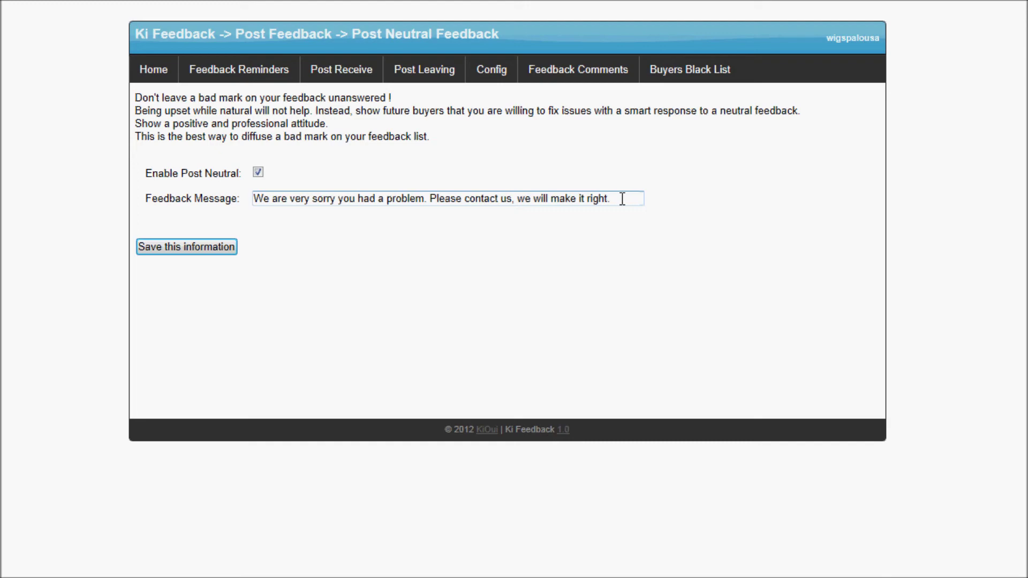
pyautogui.click(258, 173)
pyautogui.click(257, 173)
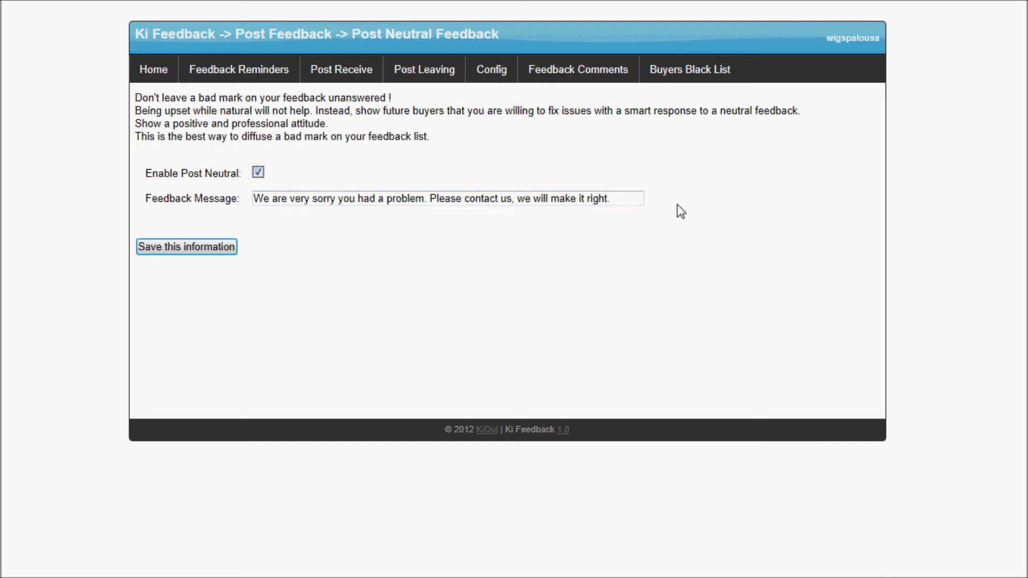
# Overwrite the neutral Feedback Message with 'kjdasfghakegfjhsd', disable it, and go to Respond to Negative
pyautogui.moveTo(624, 202); pyautogui.dragTo(223, 221)
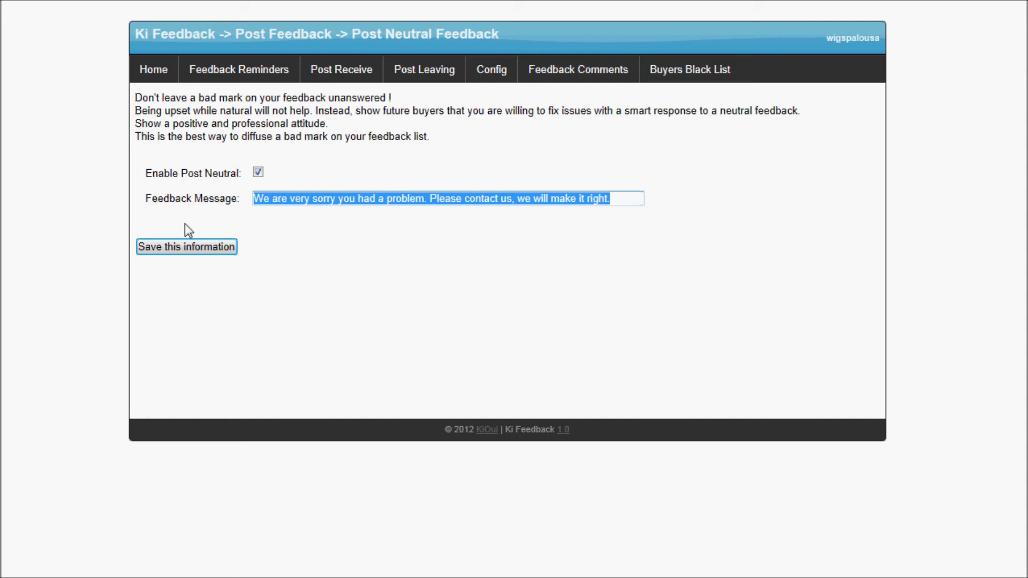
pyautogui.write('kjdasfghakegfjhsd')
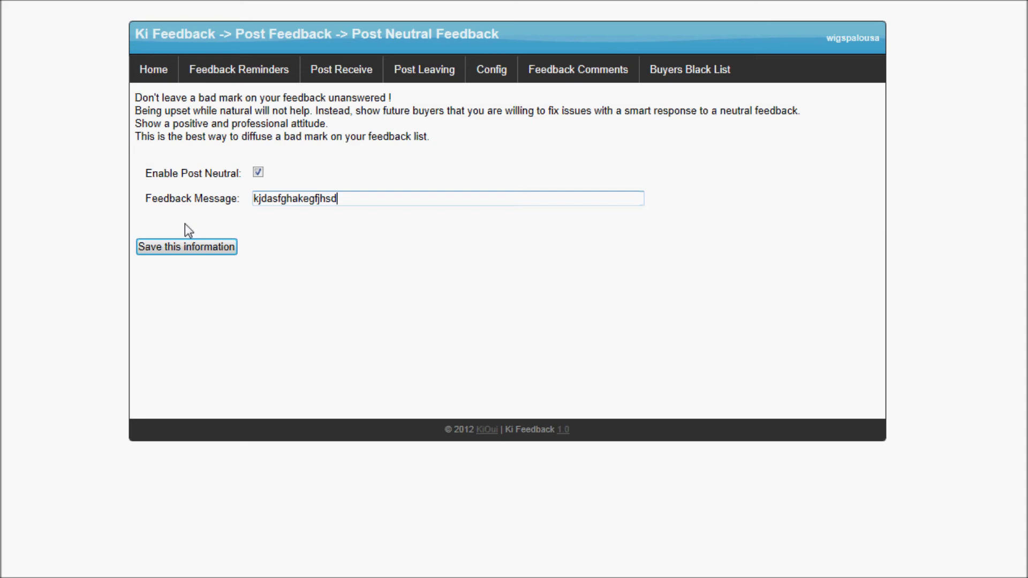
pyautogui.click(261, 174)
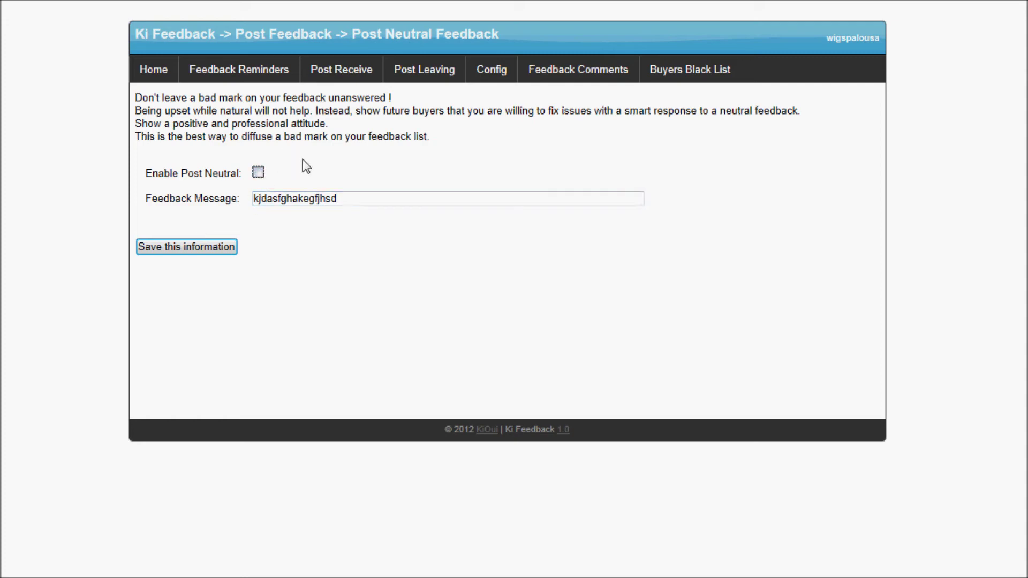
pyautogui.moveTo(355, 71)
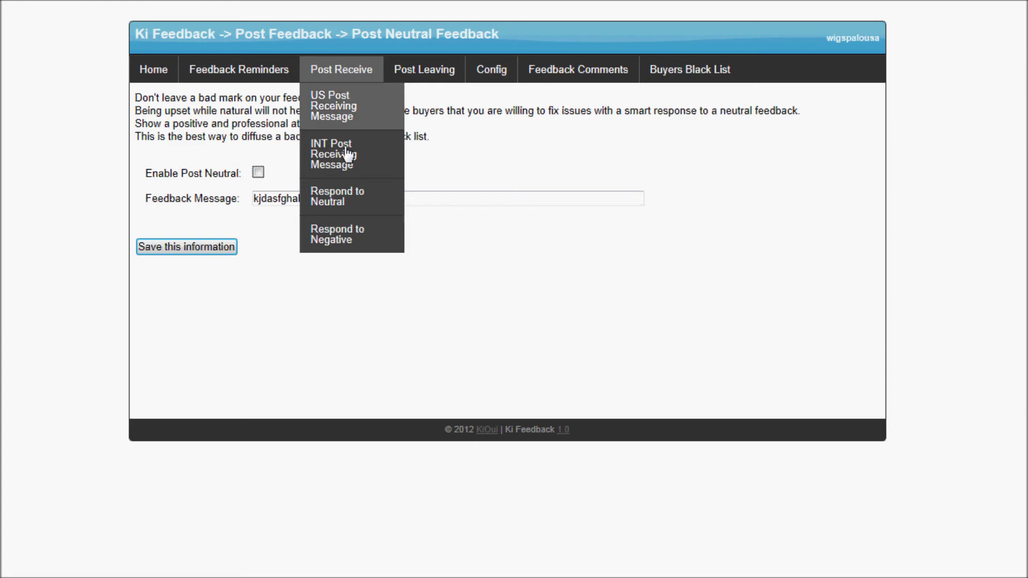
pyautogui.click(332, 231)
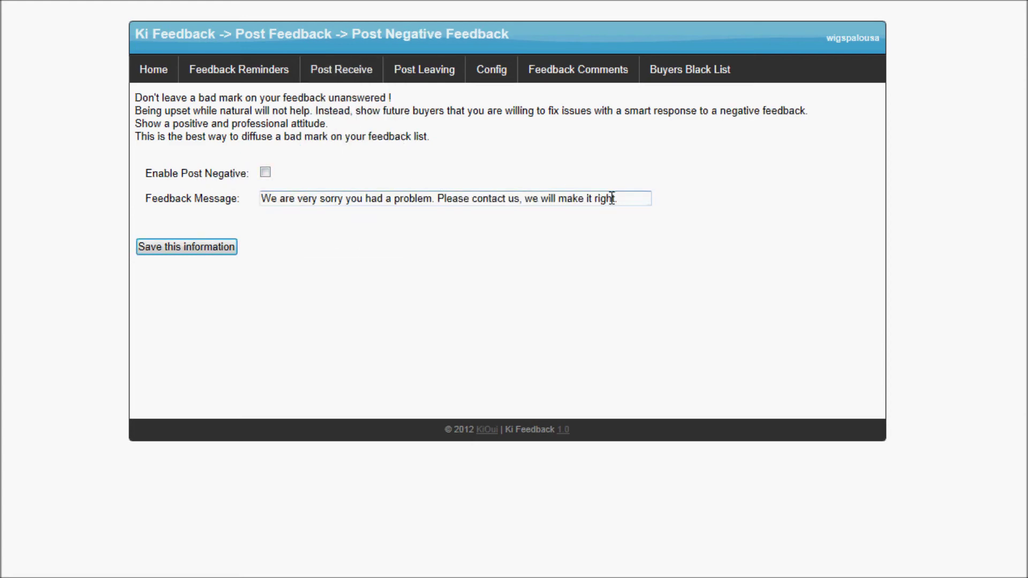
# Toggle Enable Post Negative on and back off, then open the US Post Leaving Message
pyautogui.click(266, 173)
pyautogui.click(266, 173)
pyautogui.moveTo(428, 81)
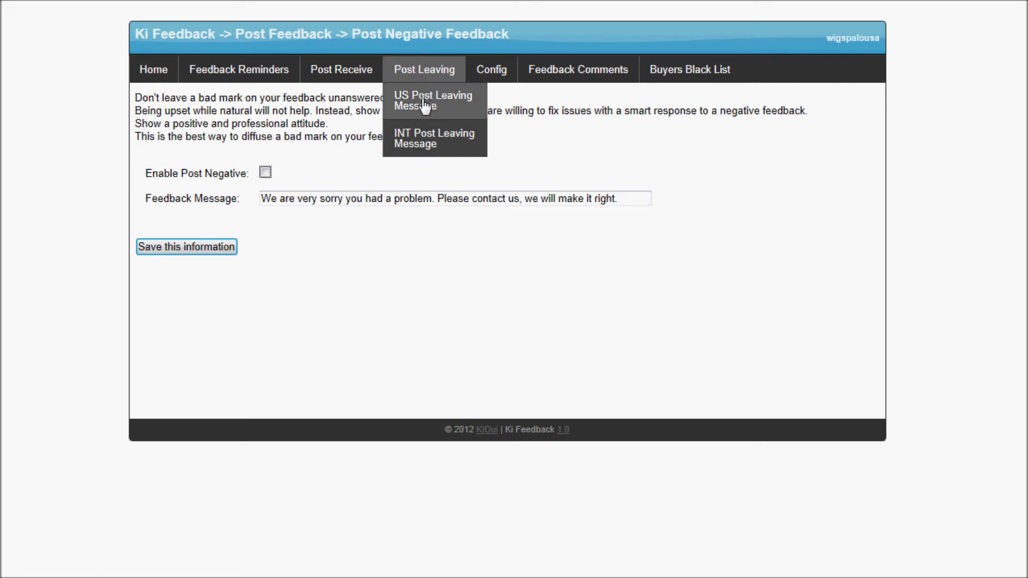
pyautogui.click(426, 105)
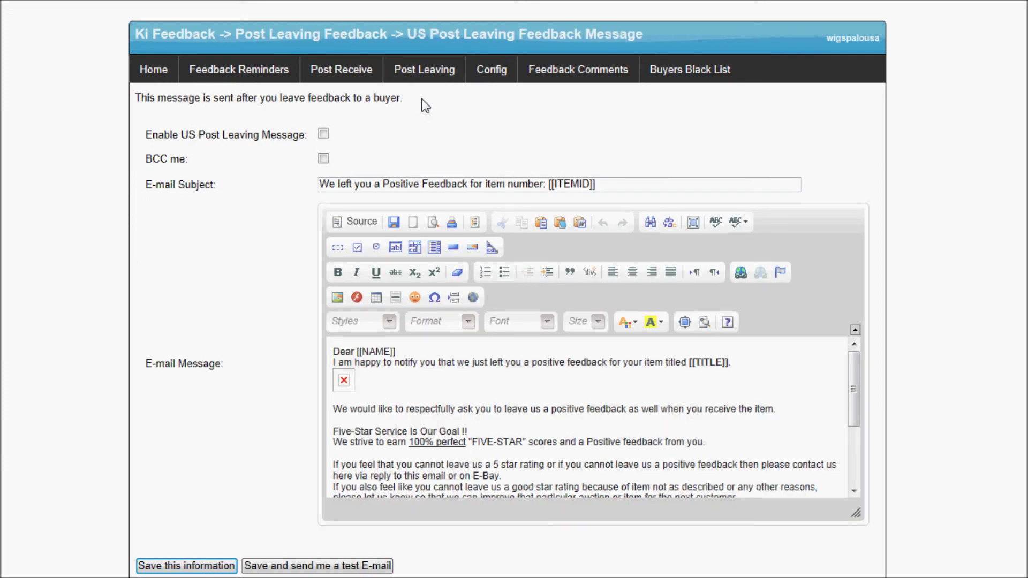
# Enable the US Post Leaving Message and select the Five-Star Service lines in its e-mail
pyautogui.scroll(-1, 430, 192)
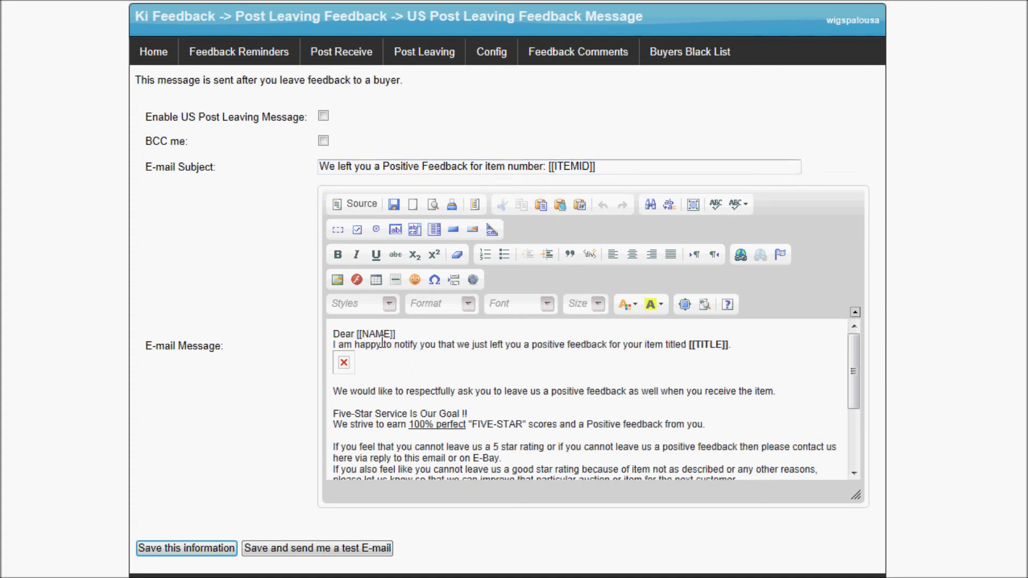
pyautogui.click(324, 116)
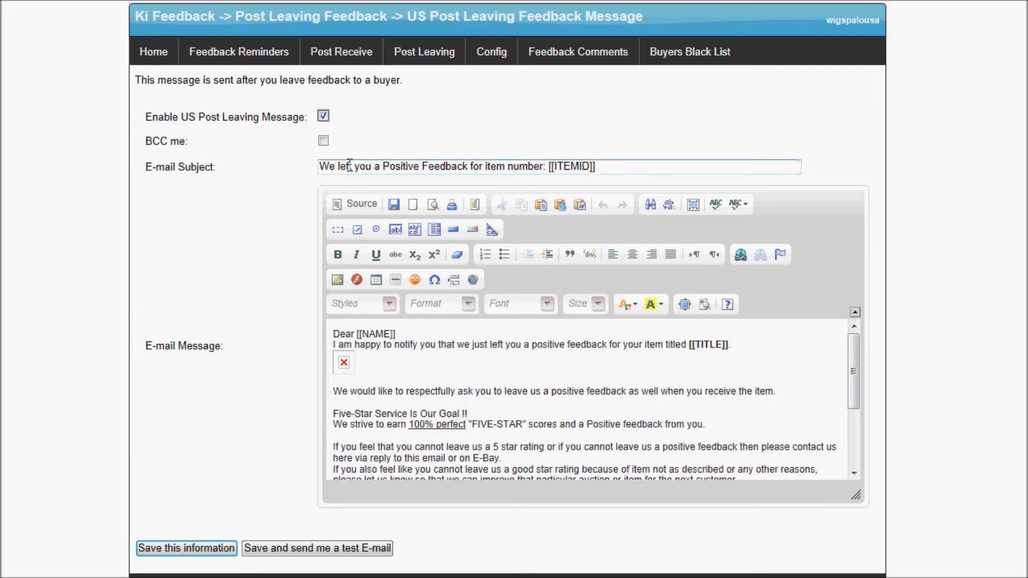
pyautogui.moveTo(345, 165); pyautogui.dragTo(506, 167)
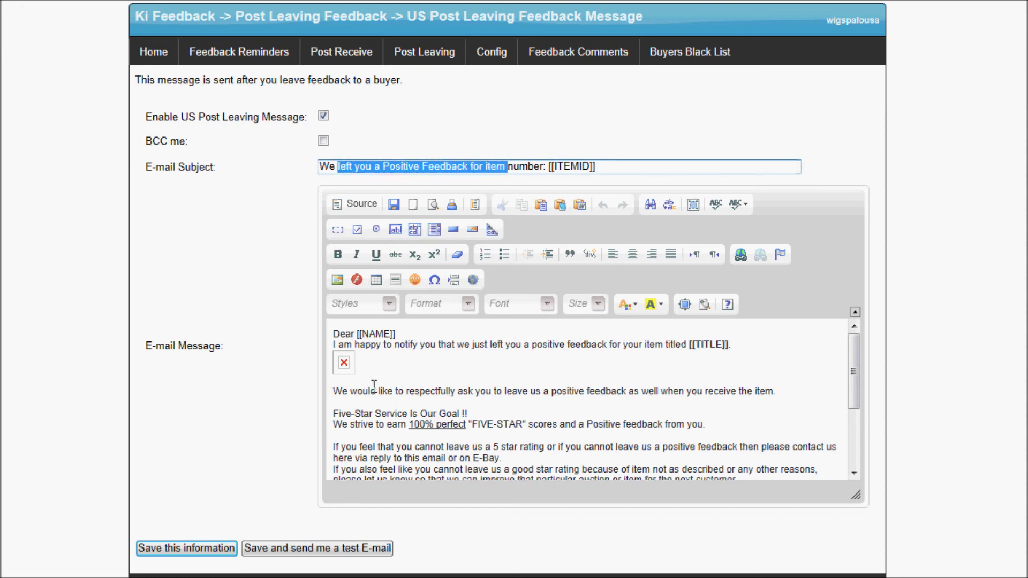
pyautogui.moveTo(351, 424); pyautogui.dragTo(522, 425)
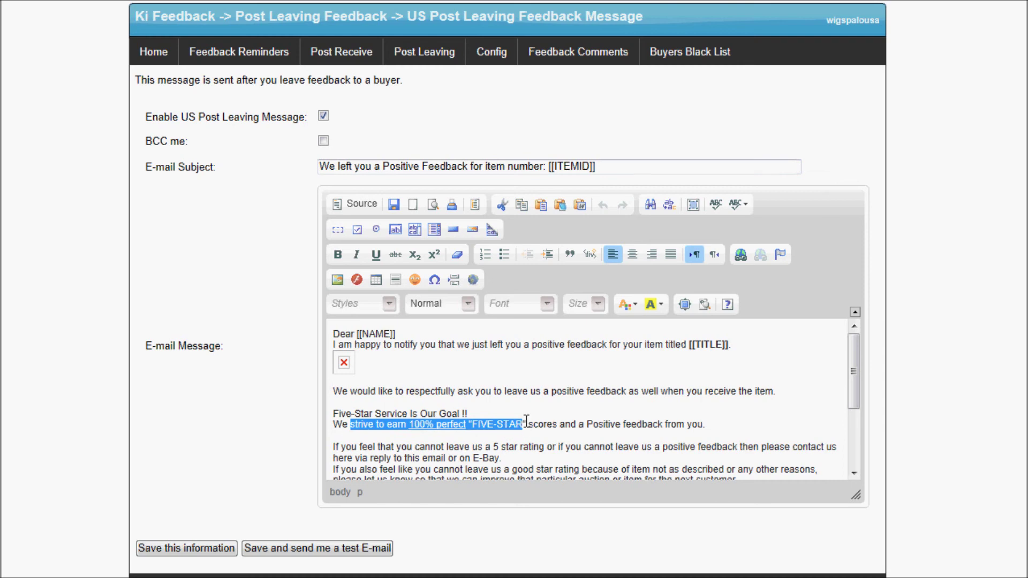
pyautogui.scroll(-1, 646, 383)
pyautogui.moveTo(703, 412); pyautogui.dragTo(332, 400)
# Delete the Five-Star lines and both 'If you feel' sentences, then save the US message
pyautogui.press('Delete')
pyautogui.press('Delete')
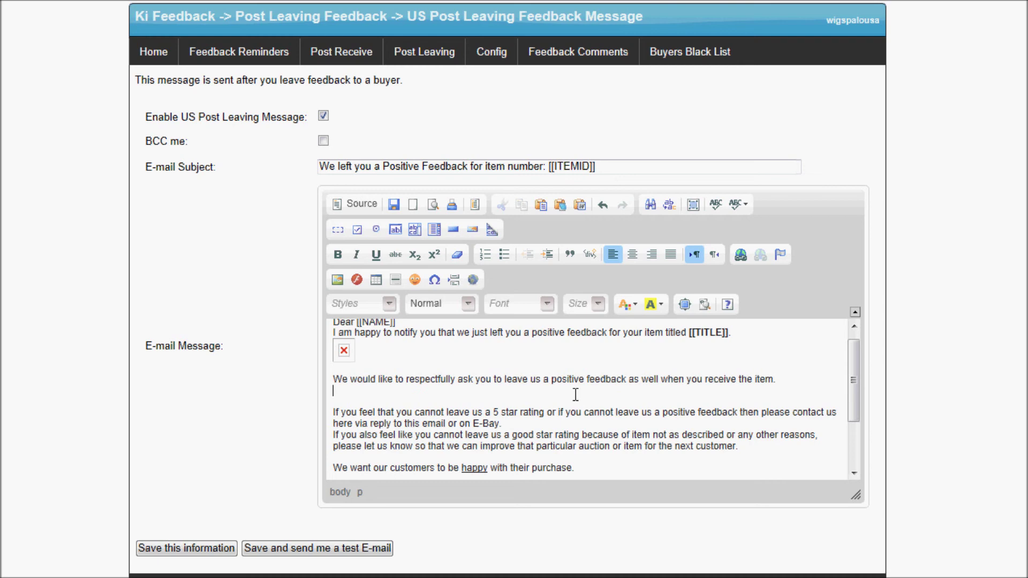
pyautogui.press('Delete')
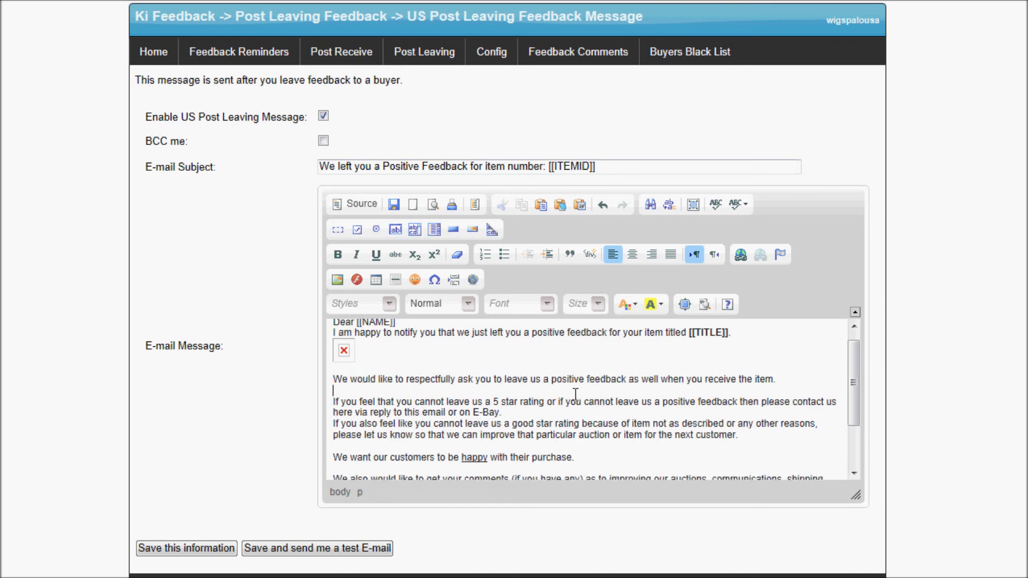
pyautogui.press('Down')
pyautogui.hotkey('shift', 'Down')
pyautogui.hotkey('shift', 'Down')
pyautogui.hotkey('shift', 'Down')
pyautogui.hotkey('shift', 'Down')
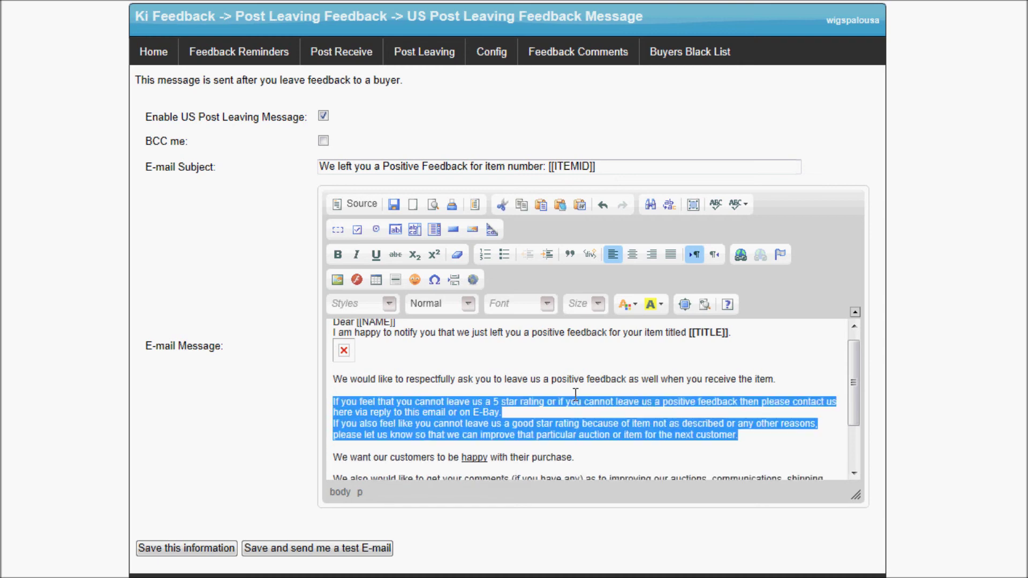
pyautogui.press('Delete')
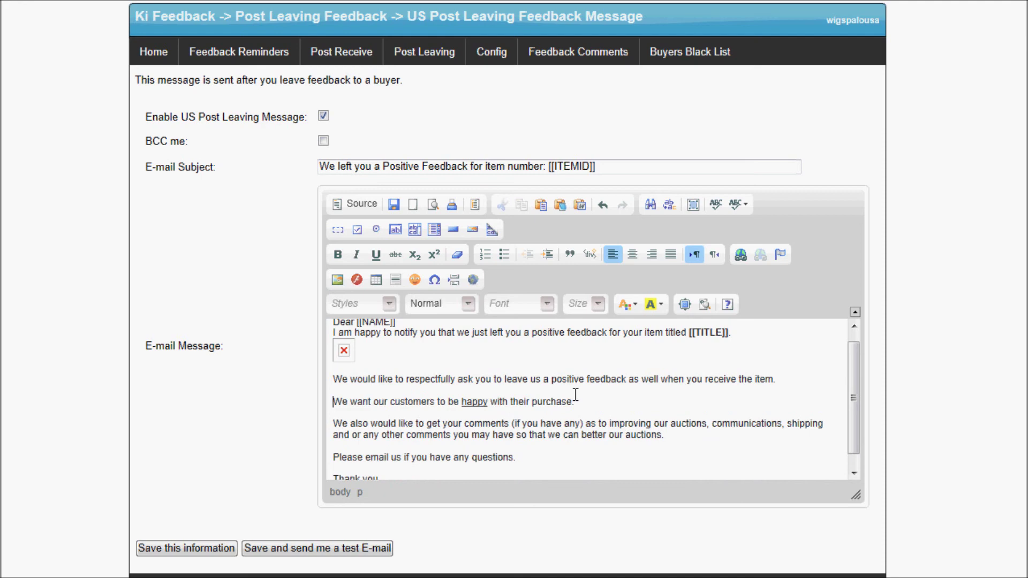
pyautogui.click(199, 552)
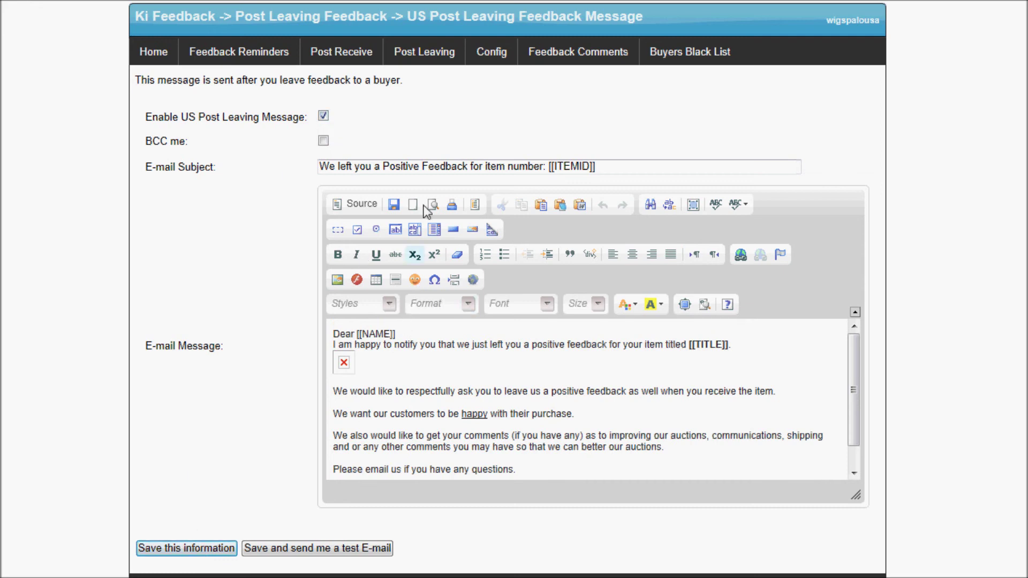
pyautogui.moveTo(434, 53)
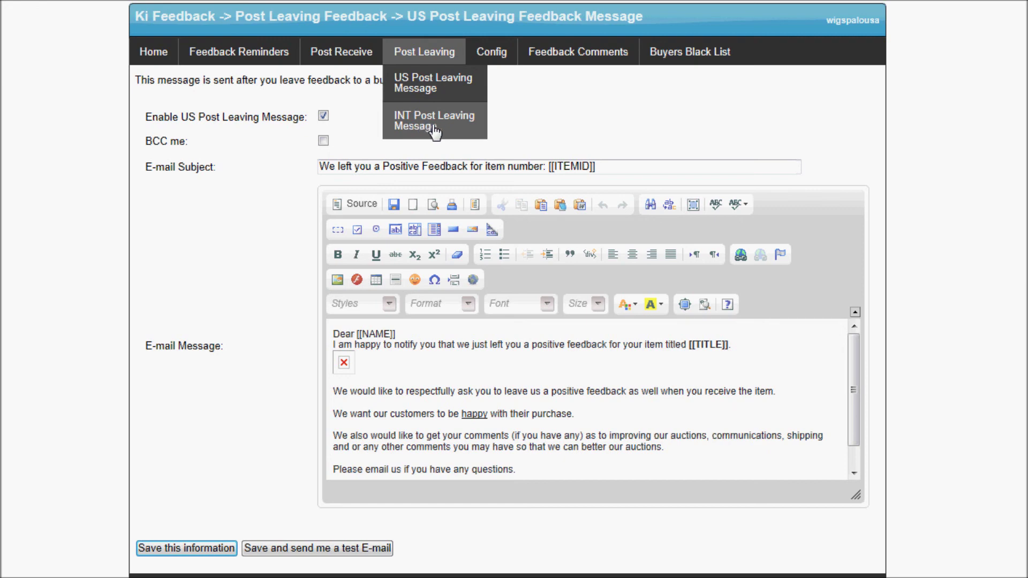
# Enable the INT Post Leaving Message, save it, and bring up the Buyers Black List
pyautogui.click(411, 124)
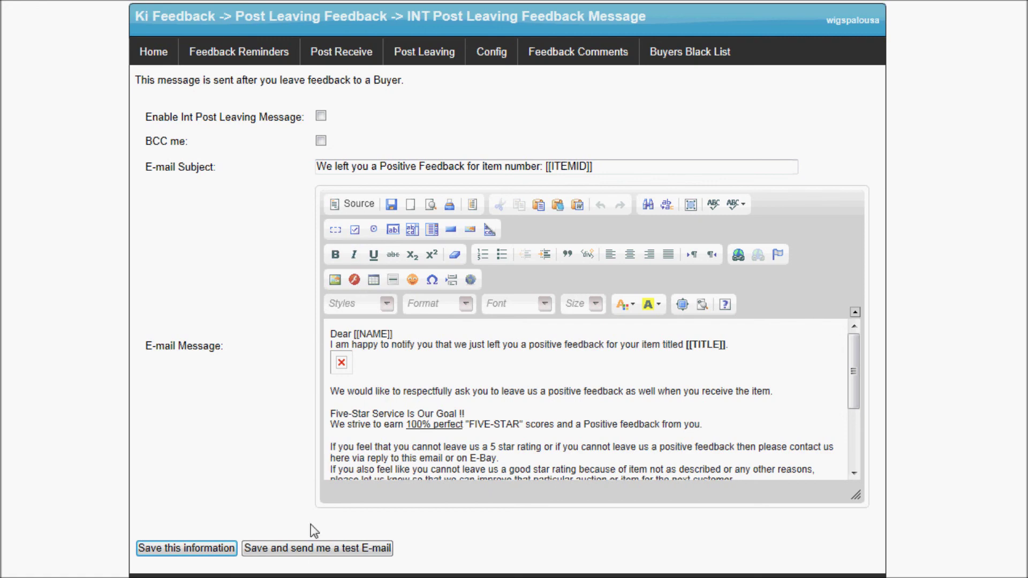
pyautogui.moveTo(333, 414); pyautogui.dragTo(443, 449)
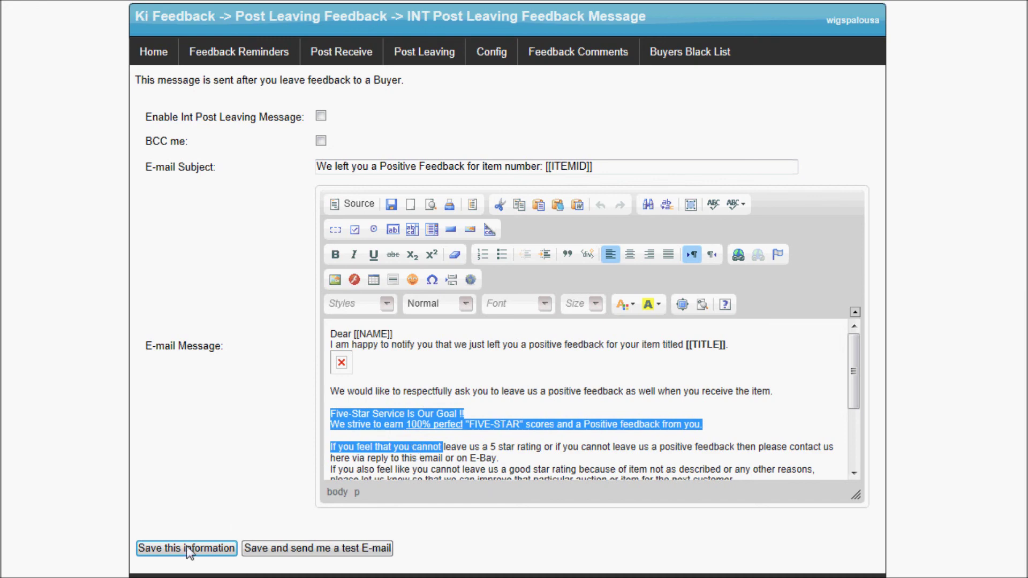
pyautogui.click(320, 117)
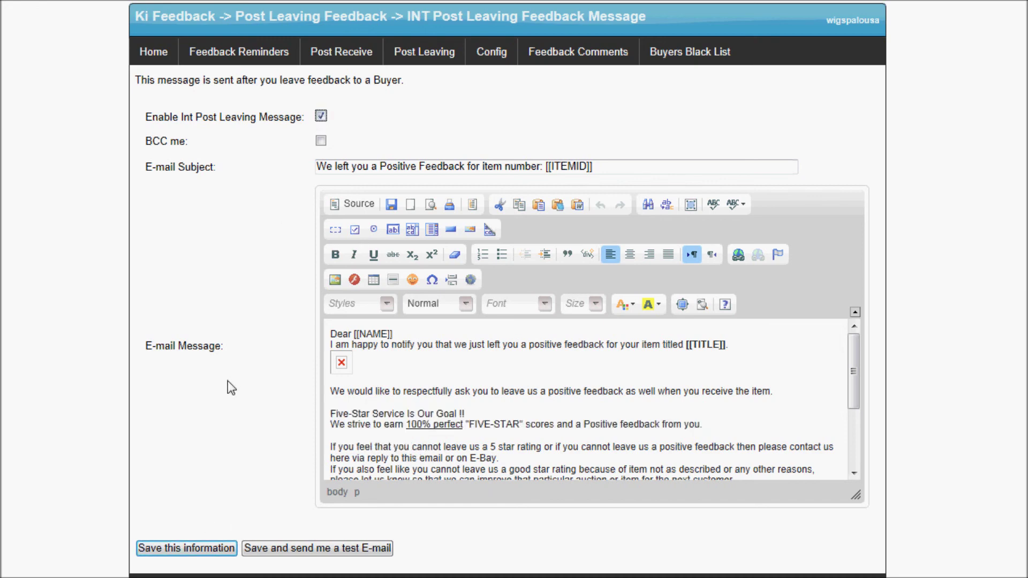
pyautogui.click(147, 554)
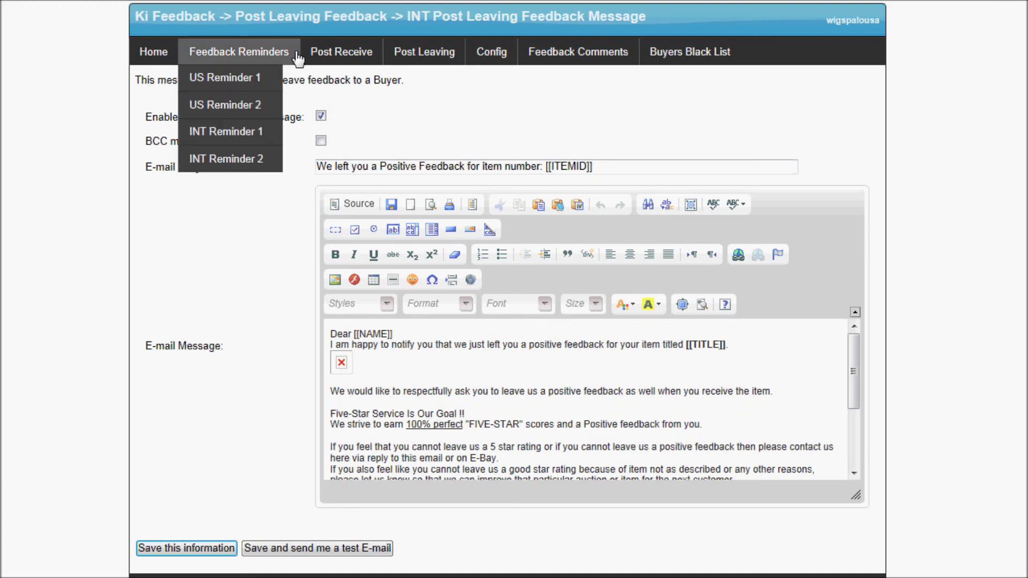
pyautogui.click(679, 61)
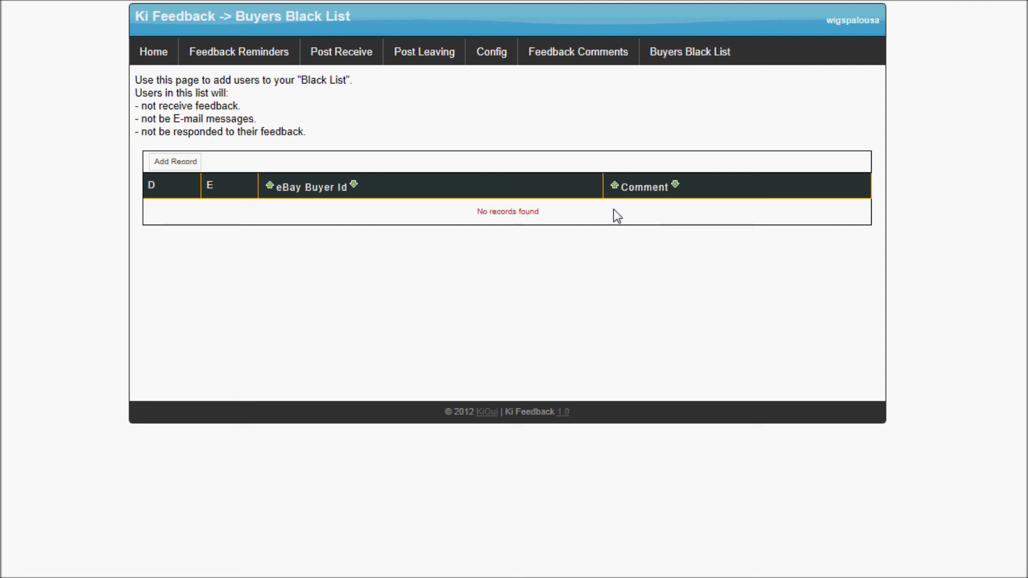
# Add a black list record with the buyer's ID and the comment 'upset customer'
pyautogui.click(176, 162)
pyautogui.click(311, 195)
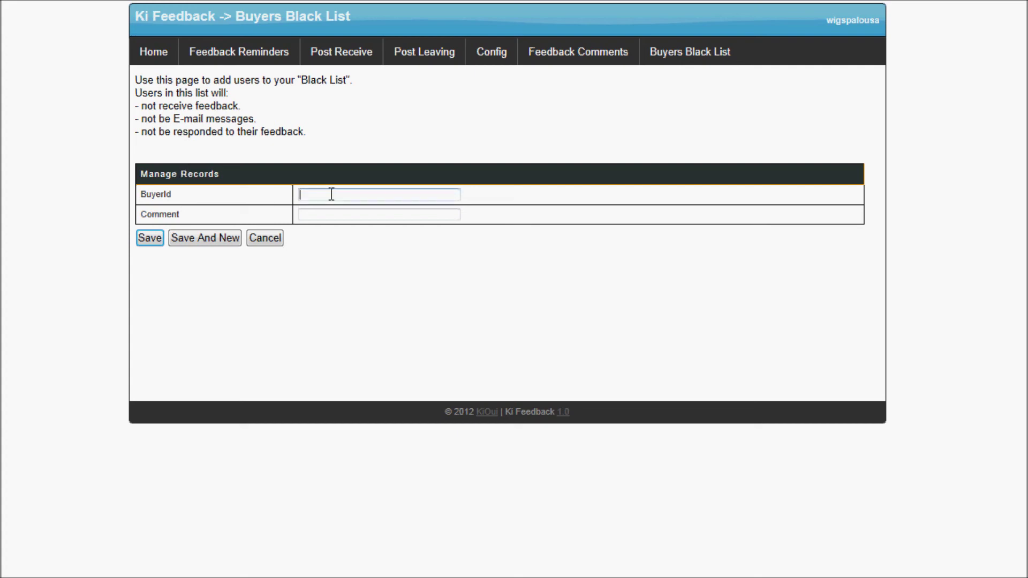
pyautogui.write('johndoe')
pyautogui.press('Tab')
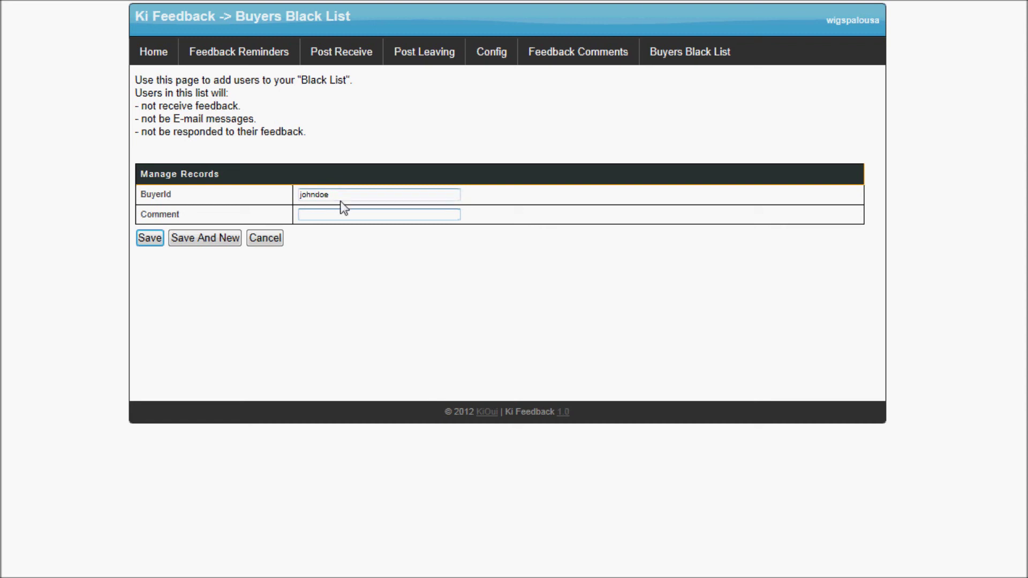
pyautogui.write('upset customer')
pyautogui.moveTo(378, 215); pyautogui.dragTo(296, 221)
pyautogui.click(159, 243)
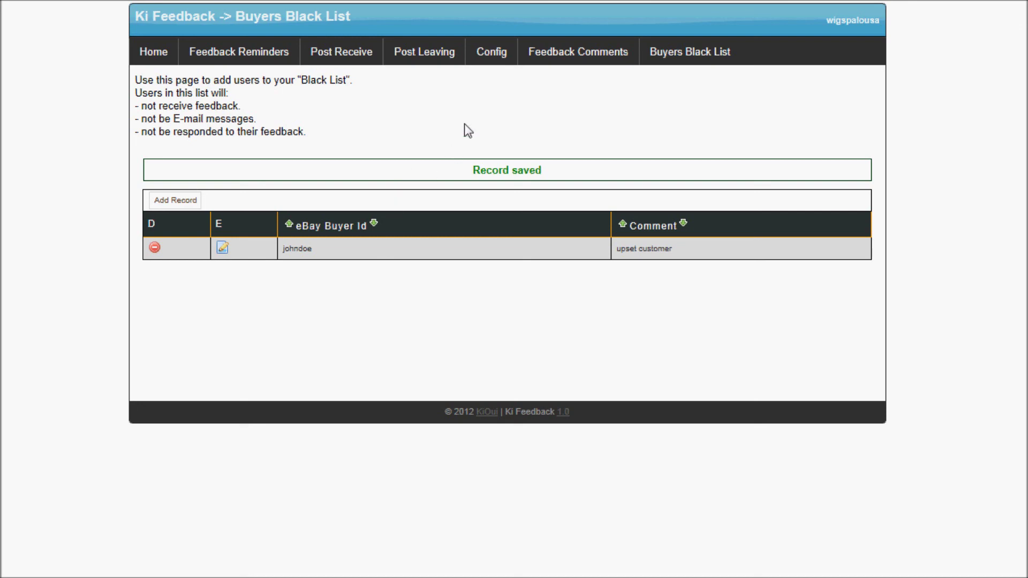
pyautogui.moveTo(433, 64)
pyautogui.moveTo(329, 68)
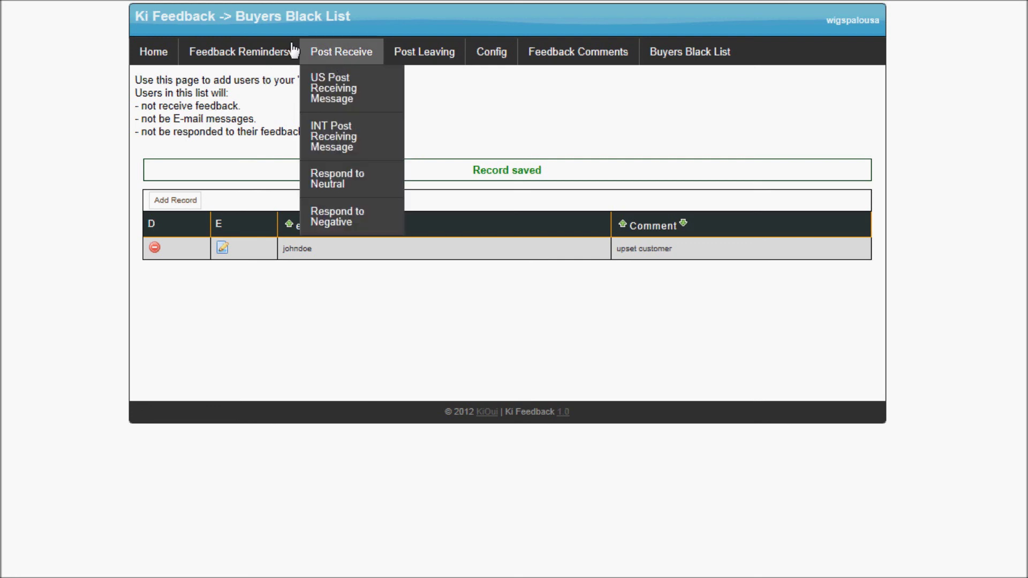
# View the Feedback Reminders custom variables list, highlighting the first variables and CITYNAME
pyautogui.moveTo(252, 61)
pyautogui.click(253, 61)
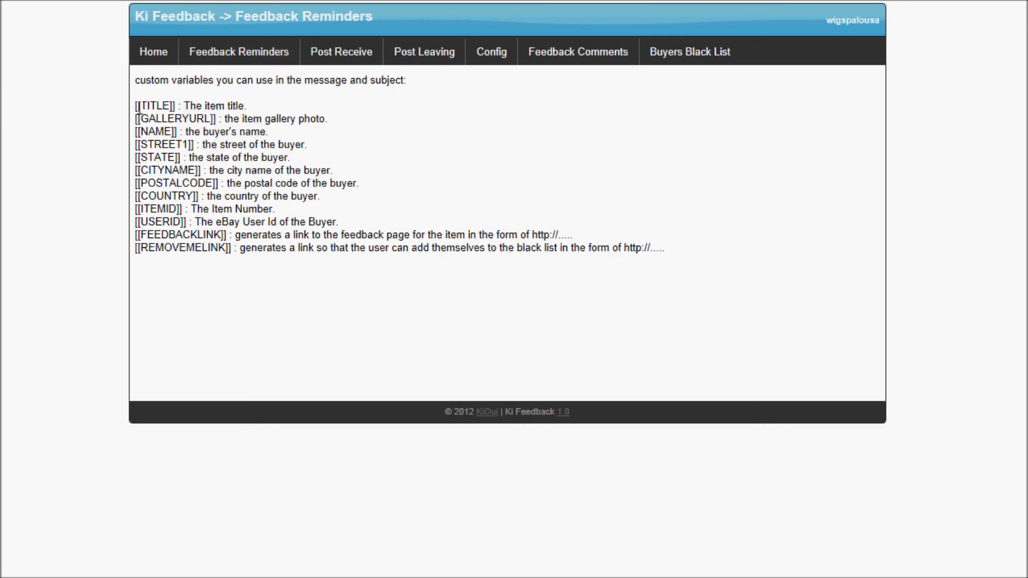
pyautogui.moveTo(139, 109); pyautogui.dragTo(196, 171)
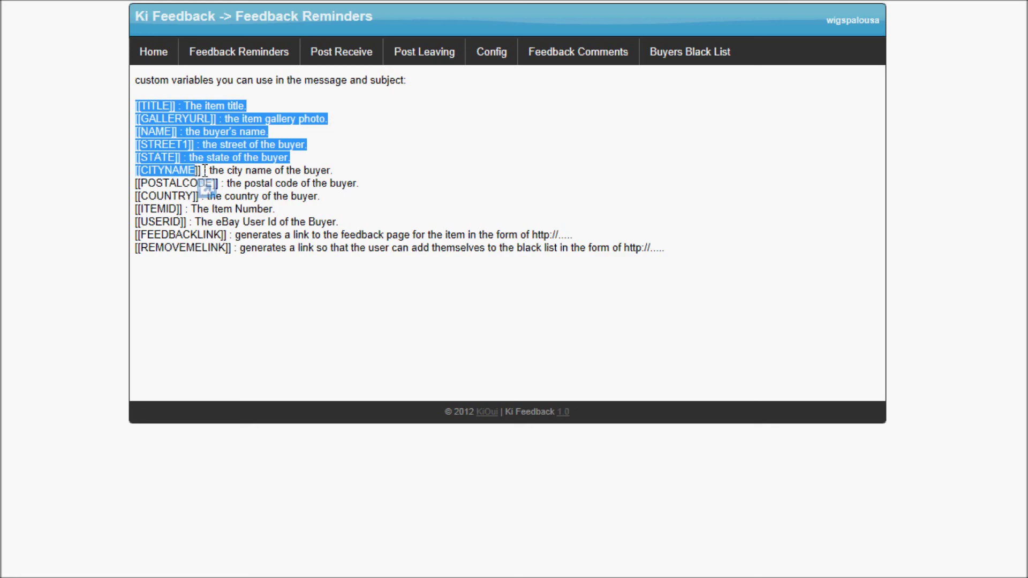
pyautogui.click(199, 170)
pyautogui.moveTo(200, 170); pyautogui.dragTo(138, 173)
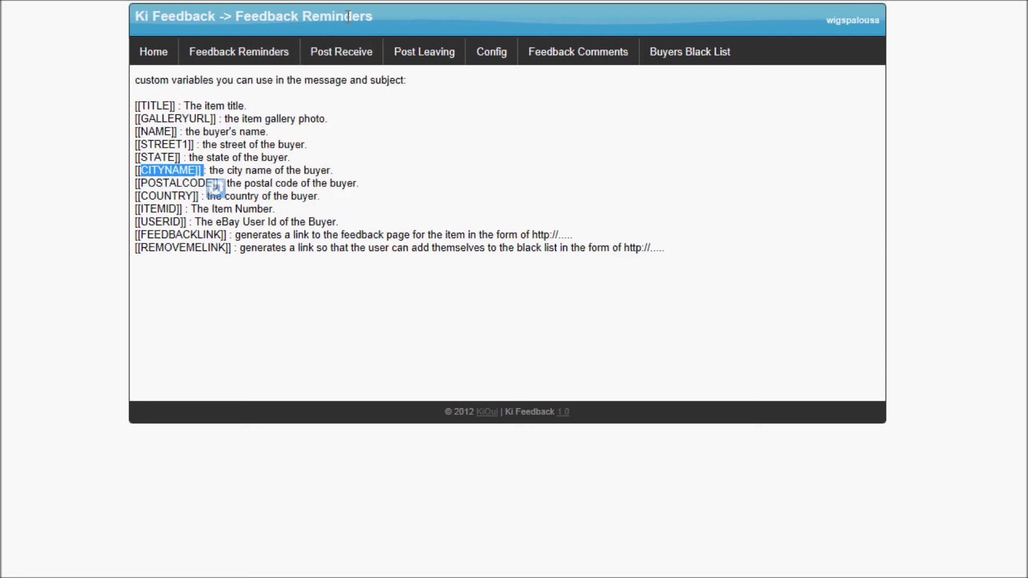
# Open US Reminder 1, inspect its [[TITLE]] and [[NAME]] variables, then return to the variables list
pyautogui.moveTo(262, 84)
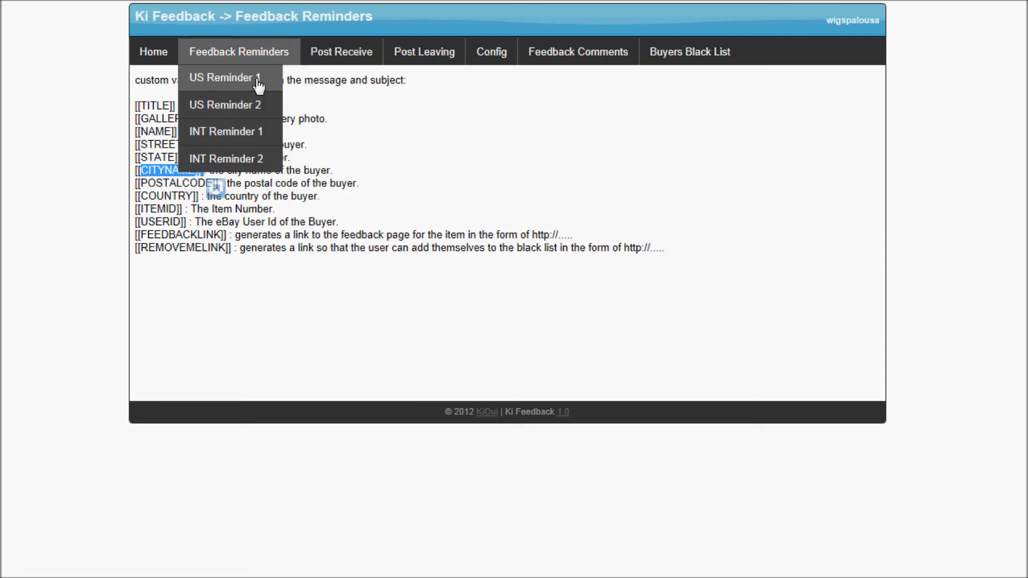
pyautogui.click(255, 78)
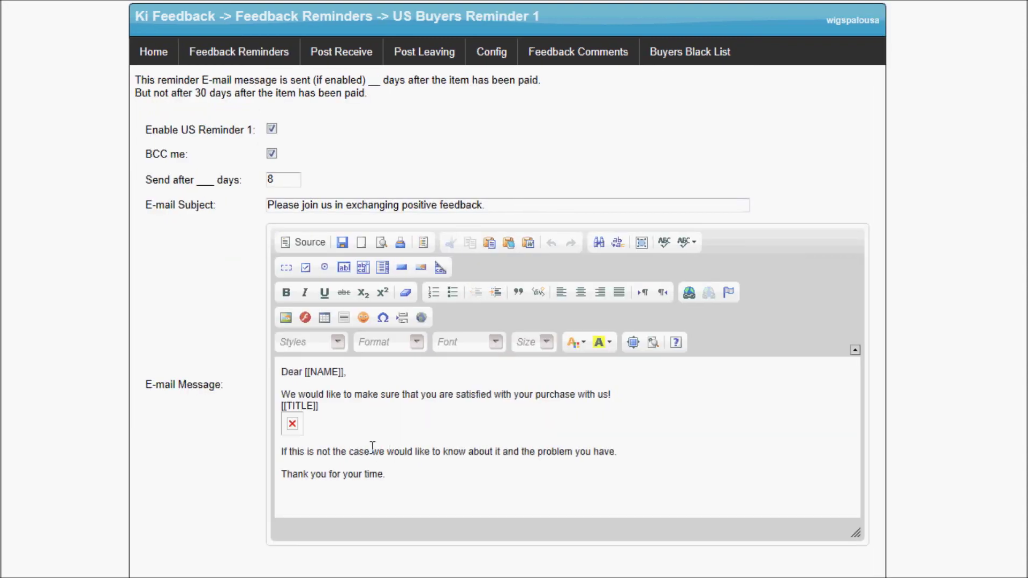
pyautogui.moveTo(329, 407); pyautogui.dragTo(282, 407)
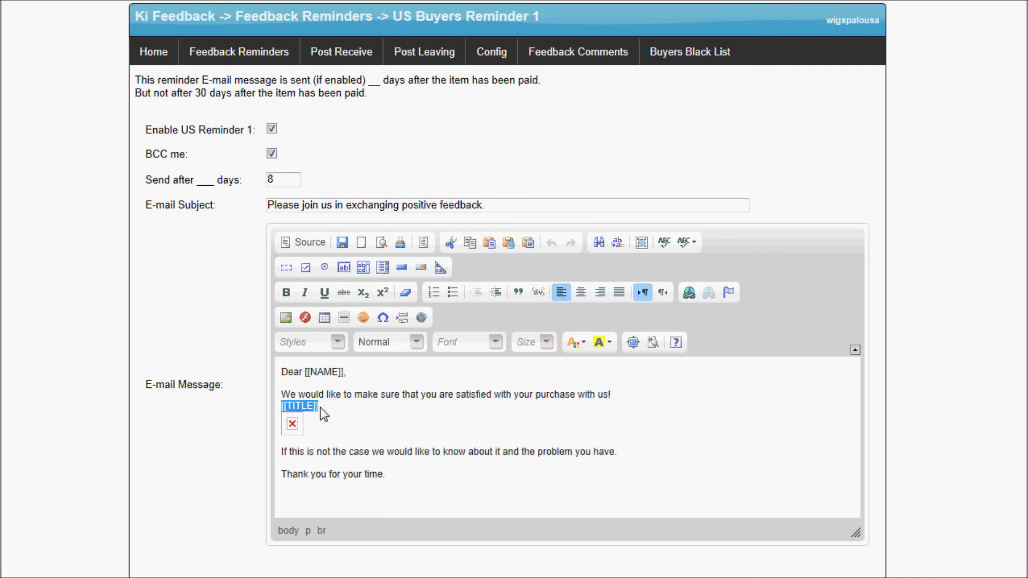
pyautogui.moveTo(280, 407); pyautogui.dragTo(314, 413)
pyautogui.click(330, 408)
pyautogui.moveTo(311, 373); pyautogui.dragTo(339, 375)
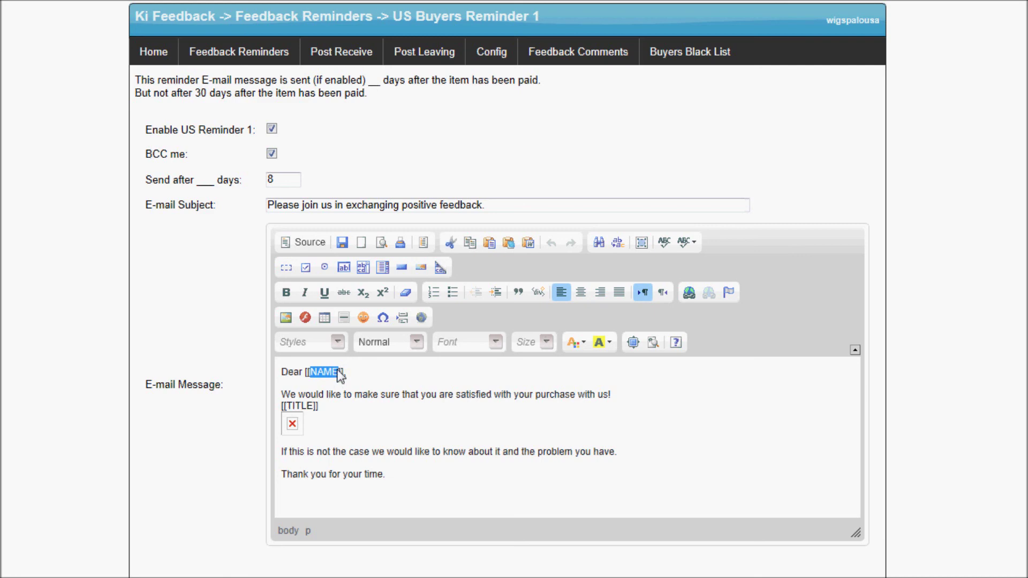
pyautogui.click(266, 63)
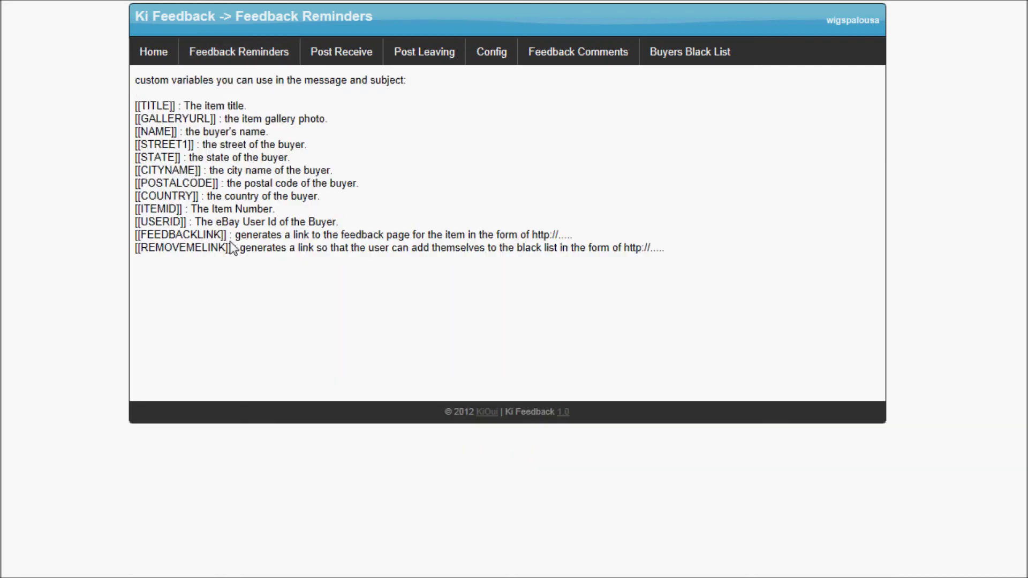
# Highlight the [[REMOVEMELINK]] and [[FEEDBACKLINK]] variables, then return to the Home page
pyautogui.moveTo(234, 250); pyautogui.dragTo(136, 251)
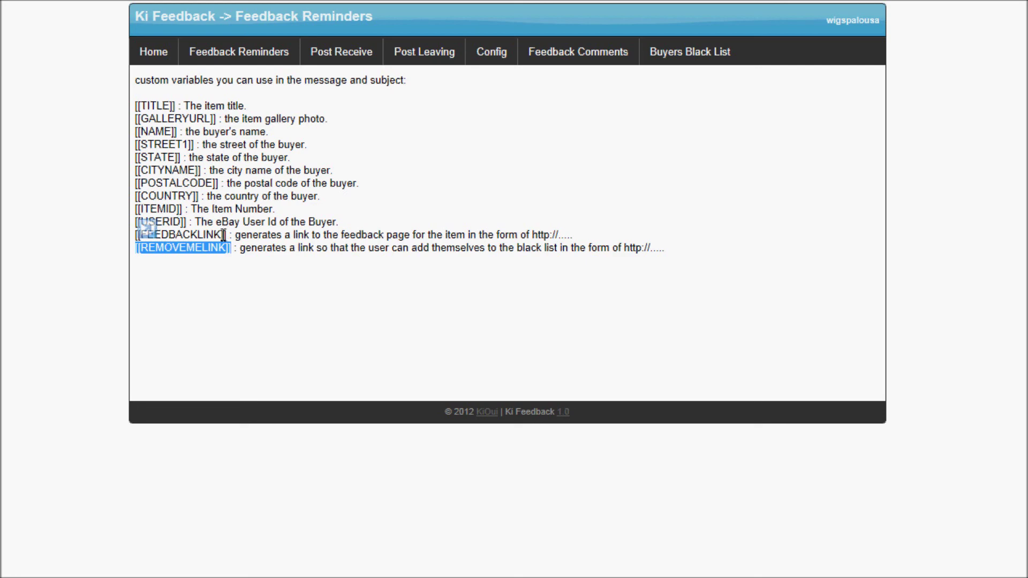
pyautogui.moveTo(229, 236); pyautogui.dragTo(133, 234)
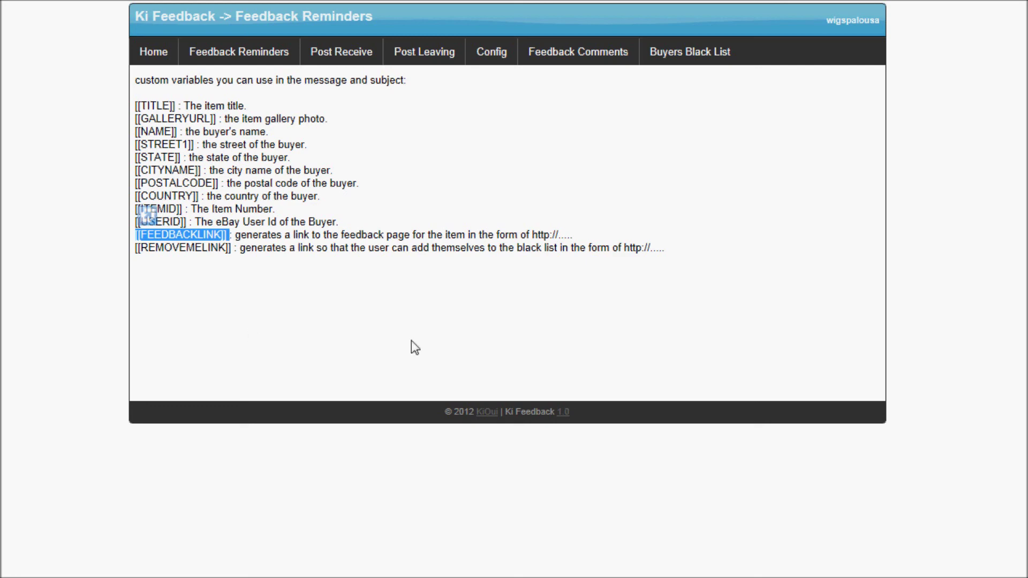
pyautogui.click(154, 61)
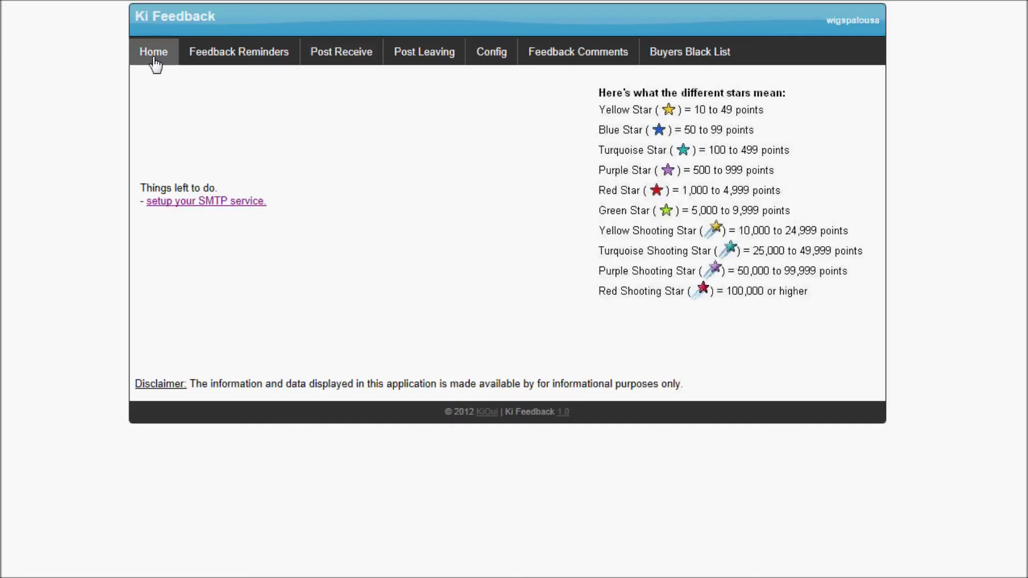